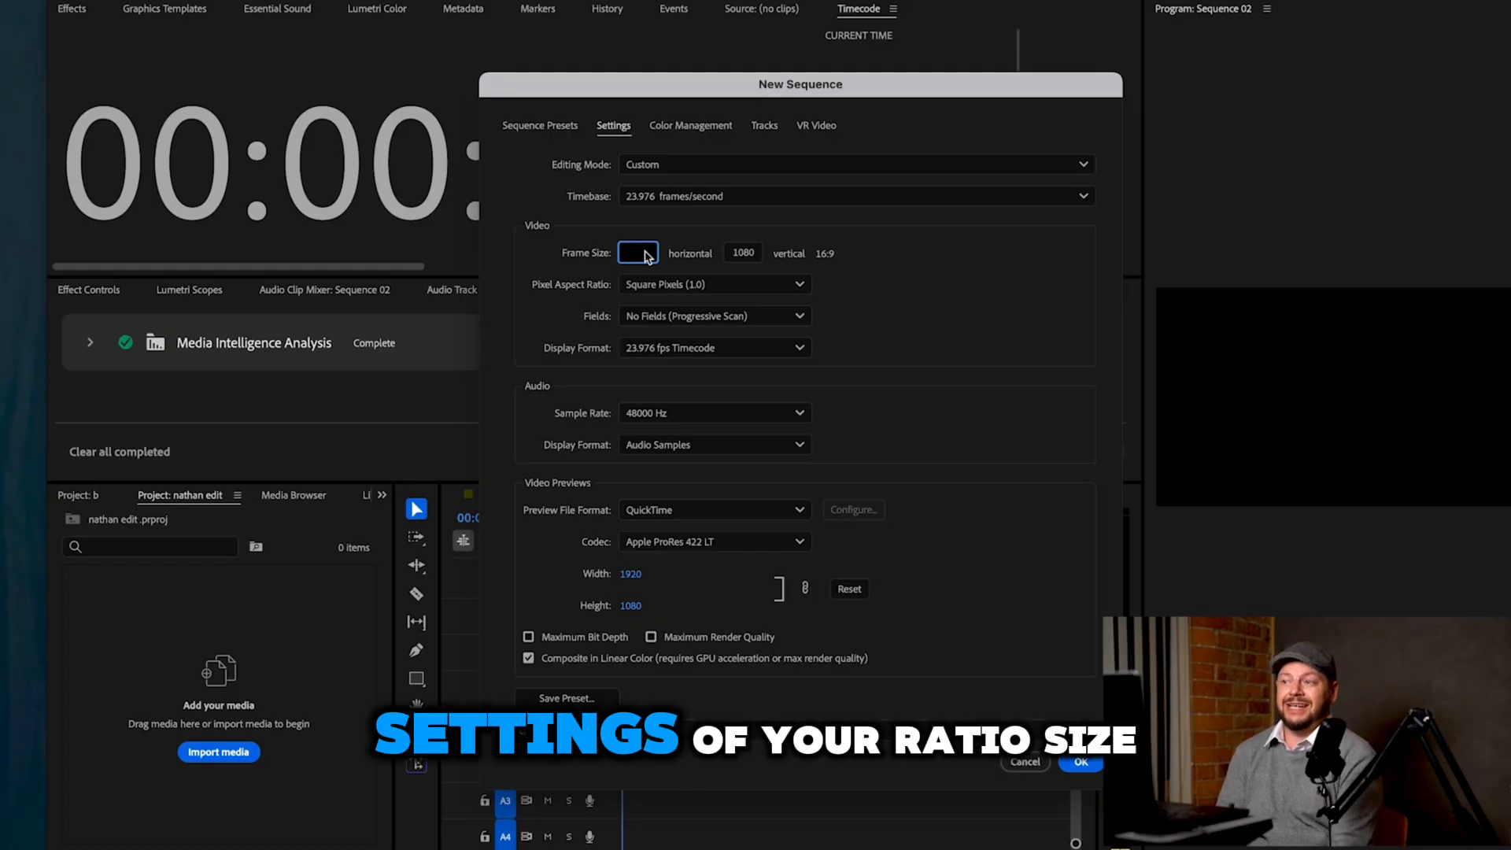
# Set the new sequence's frame size to a vertical format with 1080 horizontal and create the sequence.
pyautogui.write('080')
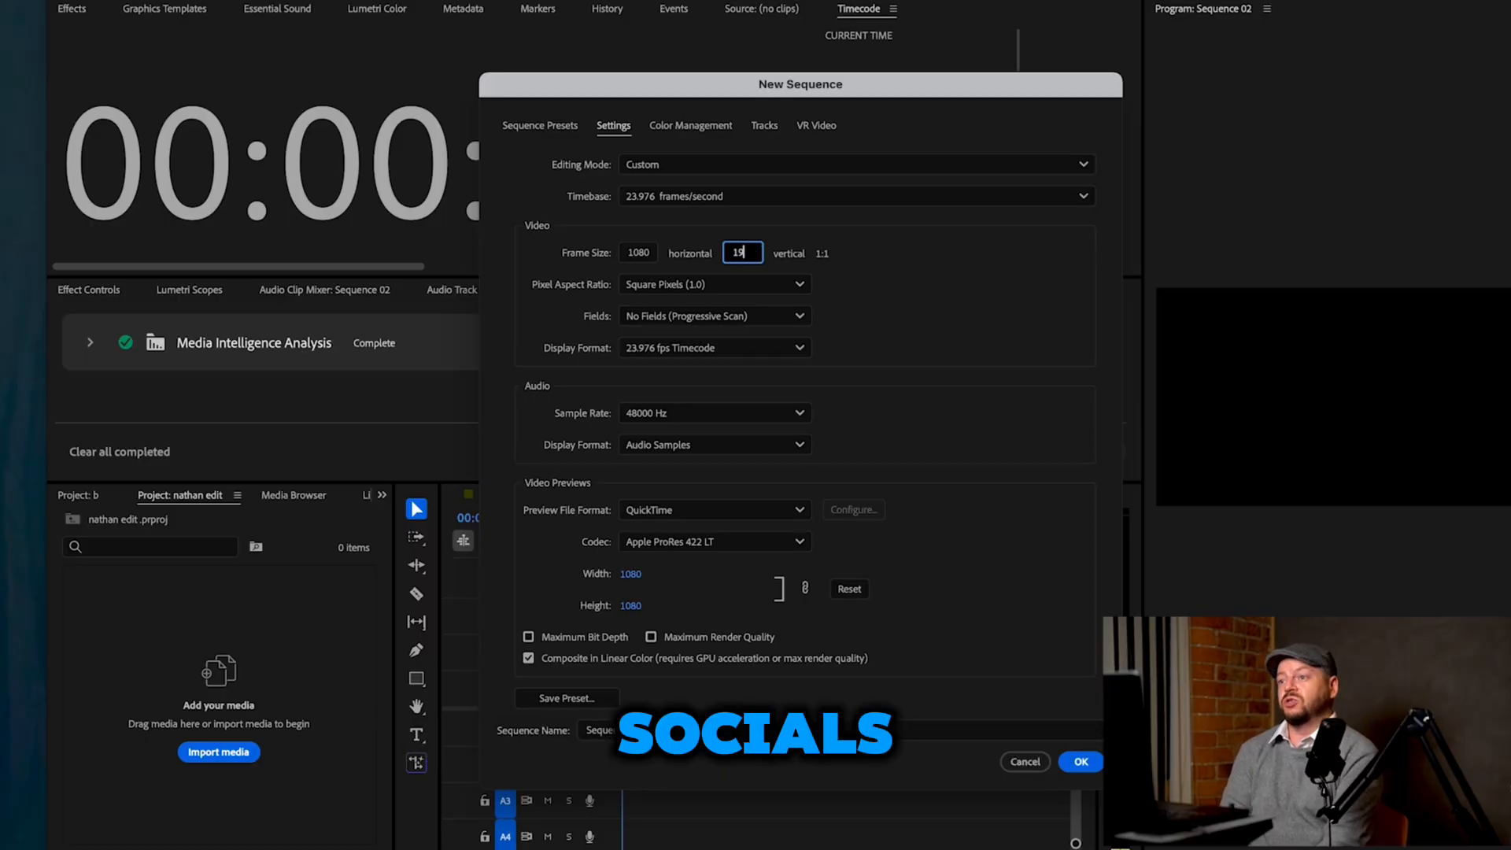
pyautogui.click(1083, 763)
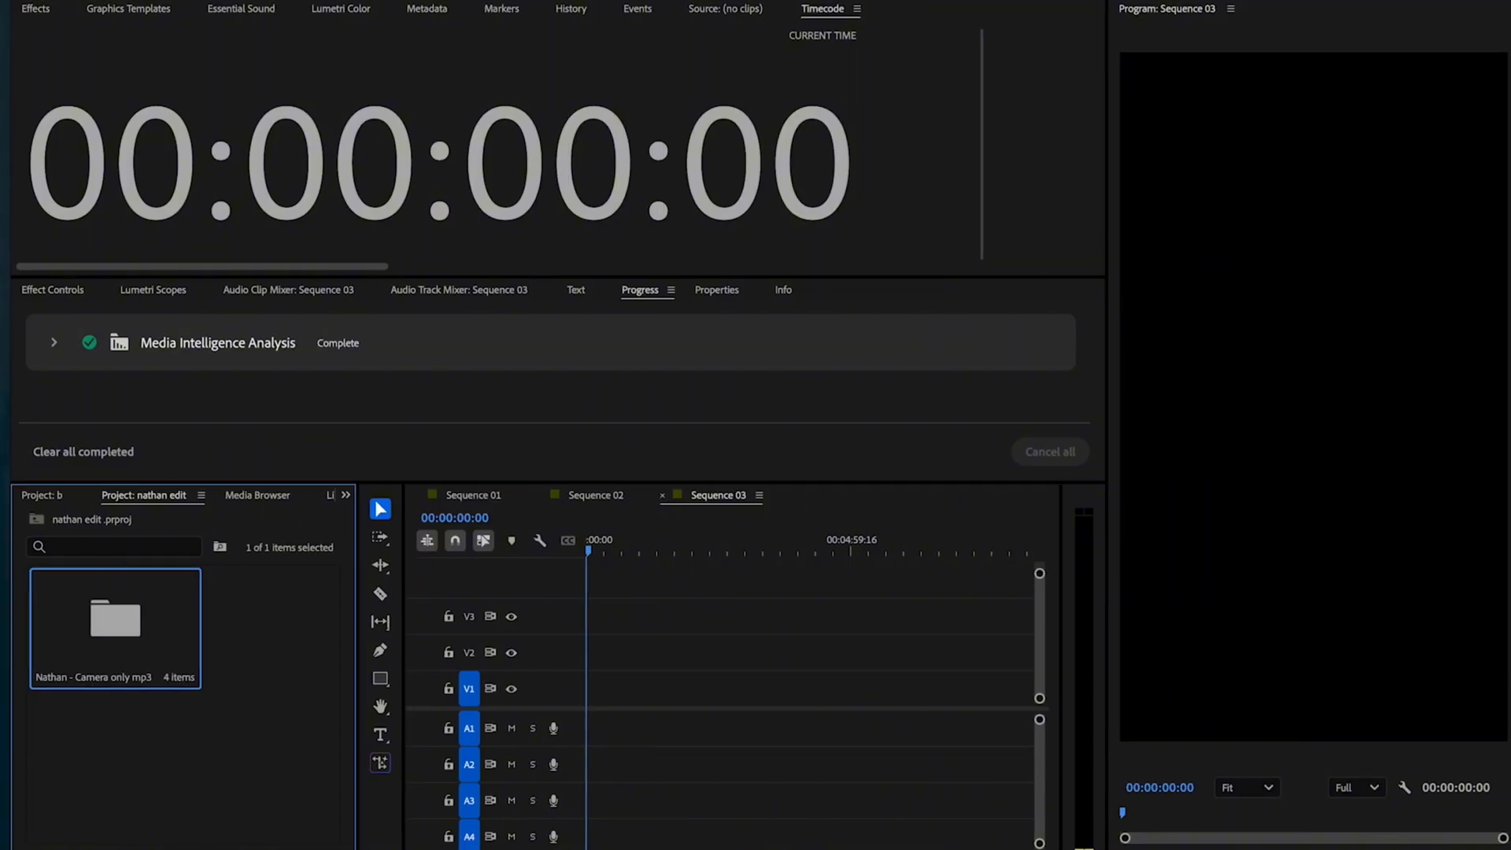
# Open the camera footage bin and place C0010.MP4 on V1, keeping the existing sequence settings.
pyautogui.doubleClick(133, 601)
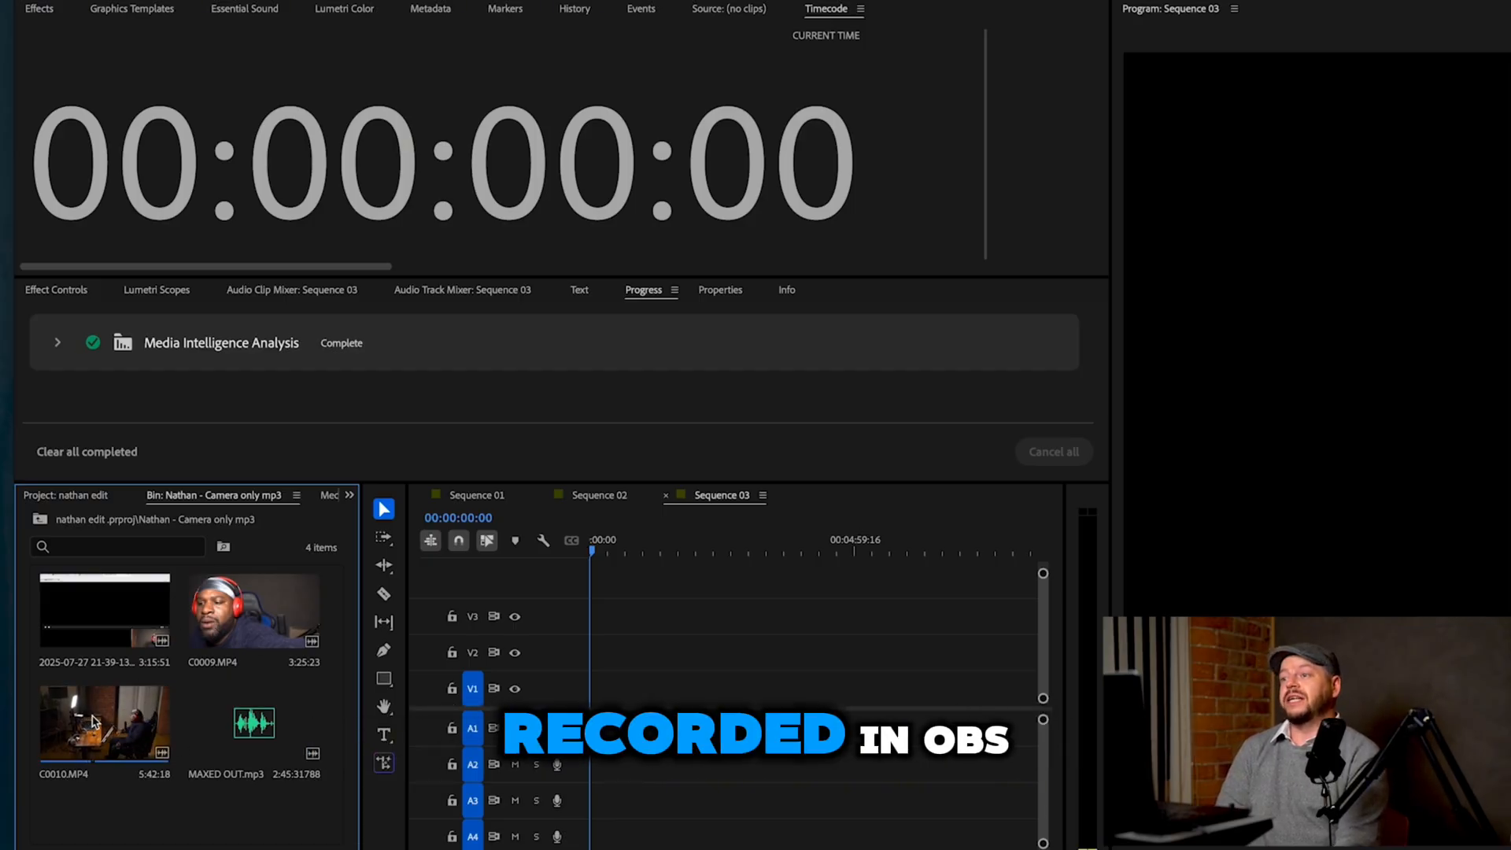
pyautogui.moveTo(89, 725); pyautogui.dragTo(650, 685)
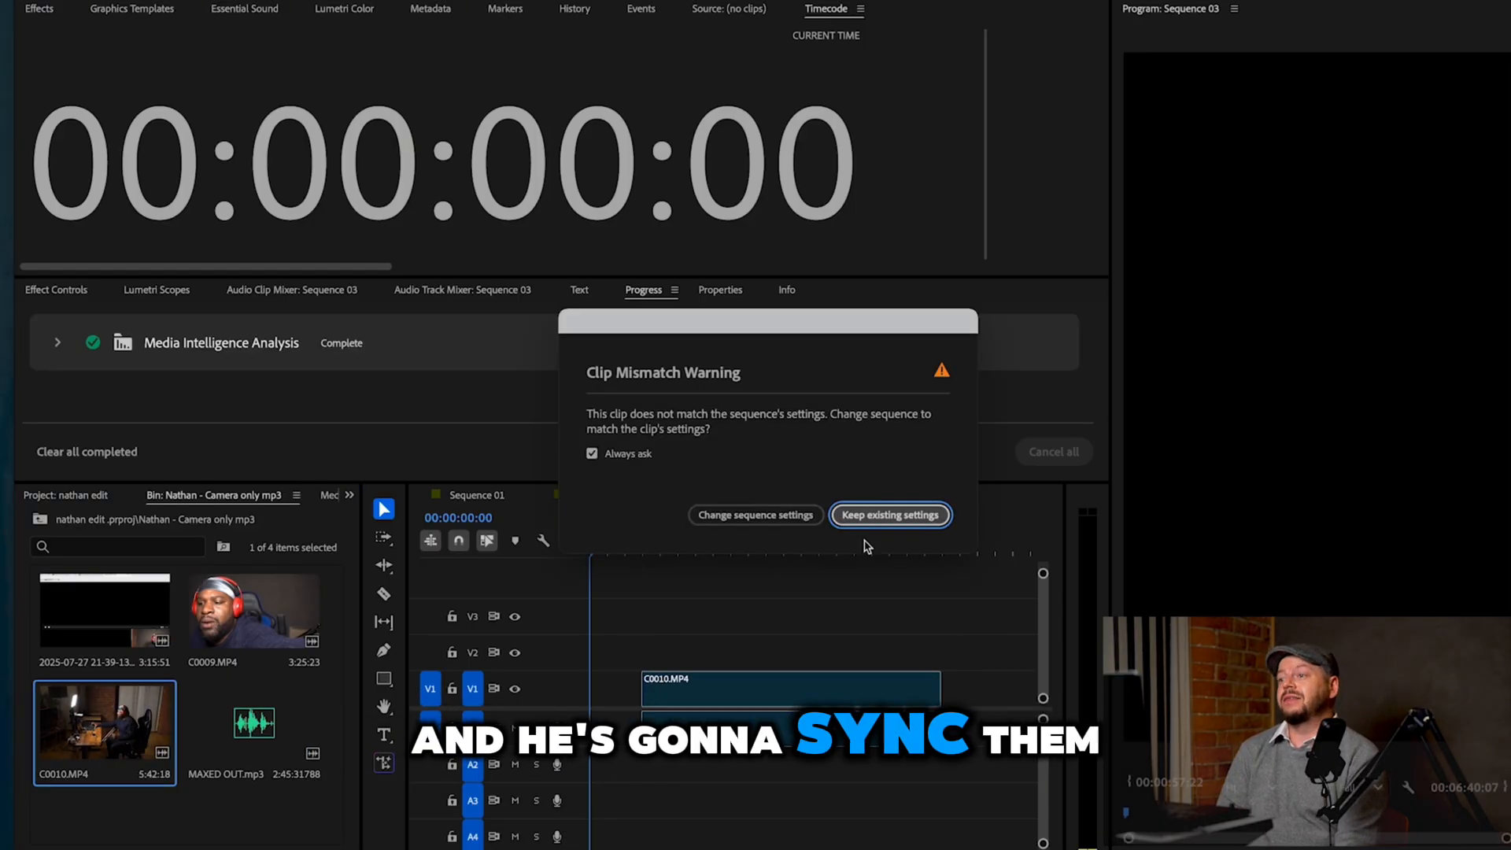
pyautogui.click(908, 517)
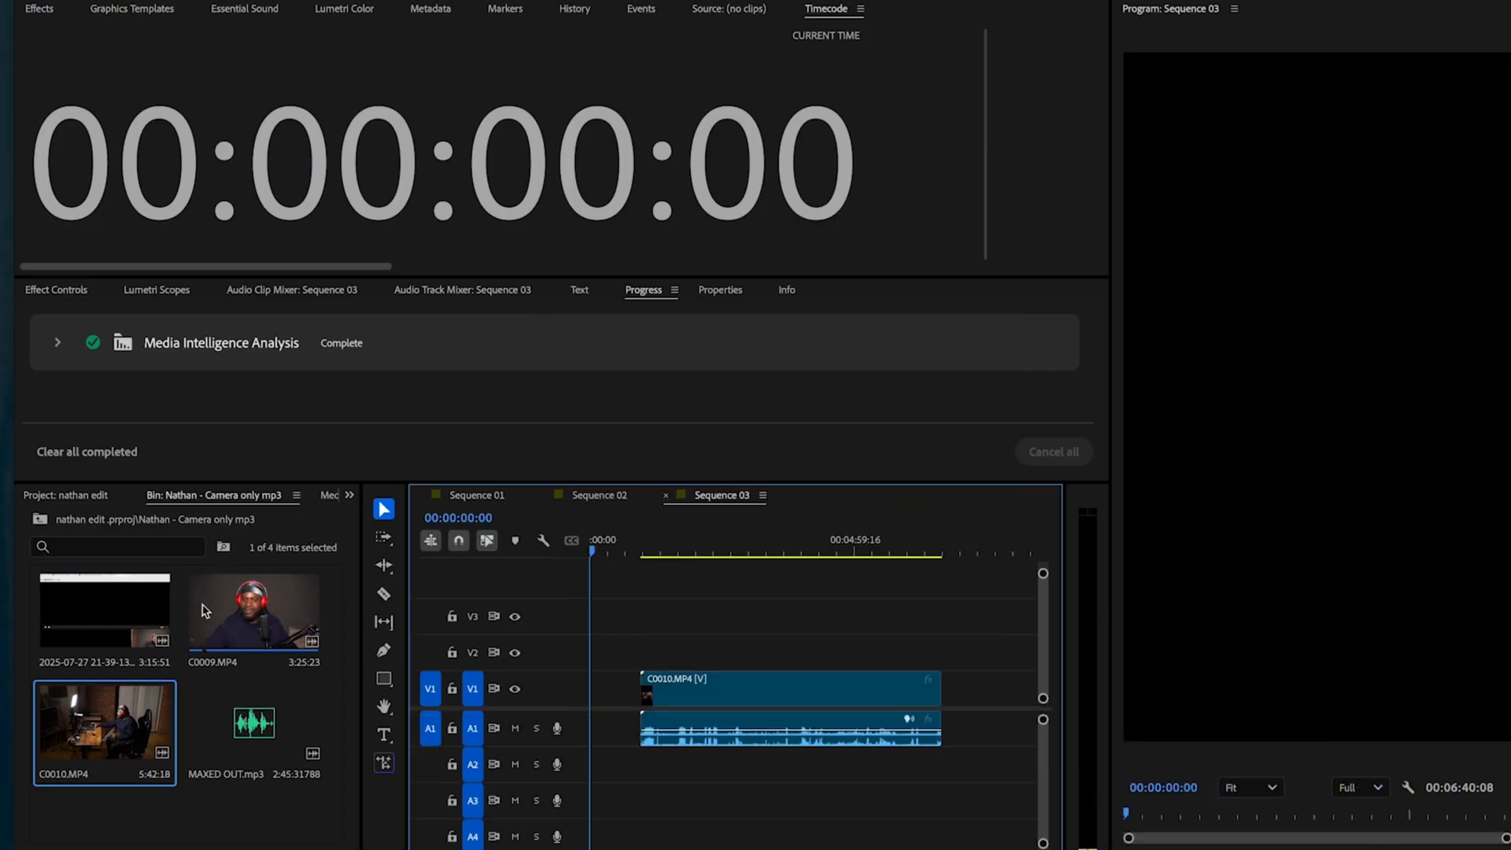
# Place C0009.MP4 on V2 above C0010.MP4, with its audio on A2.
pyautogui.click(238, 605)
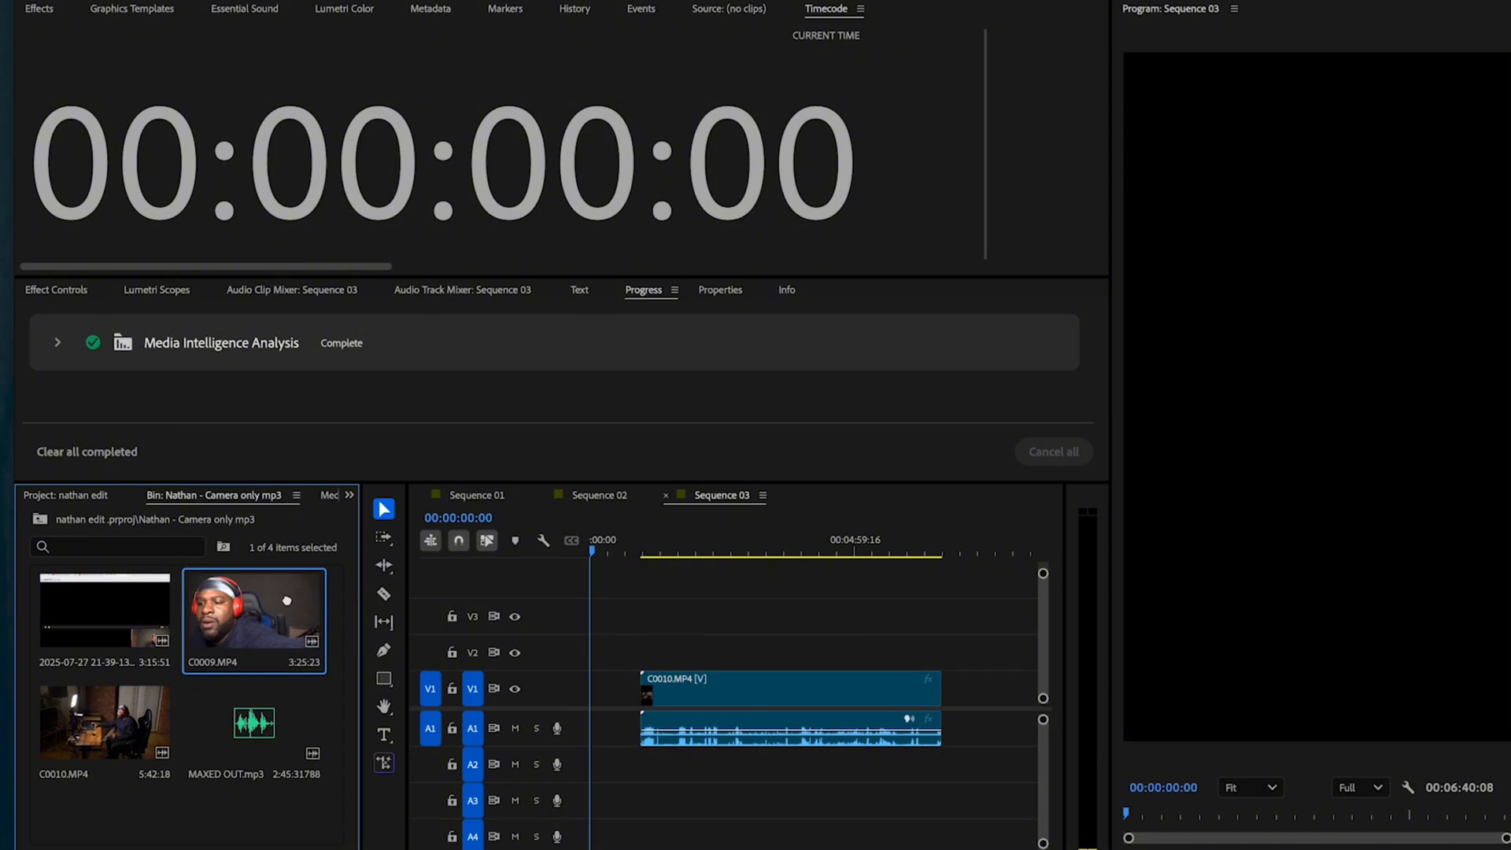
pyautogui.moveTo(304, 604); pyautogui.dragTo(700, 658)
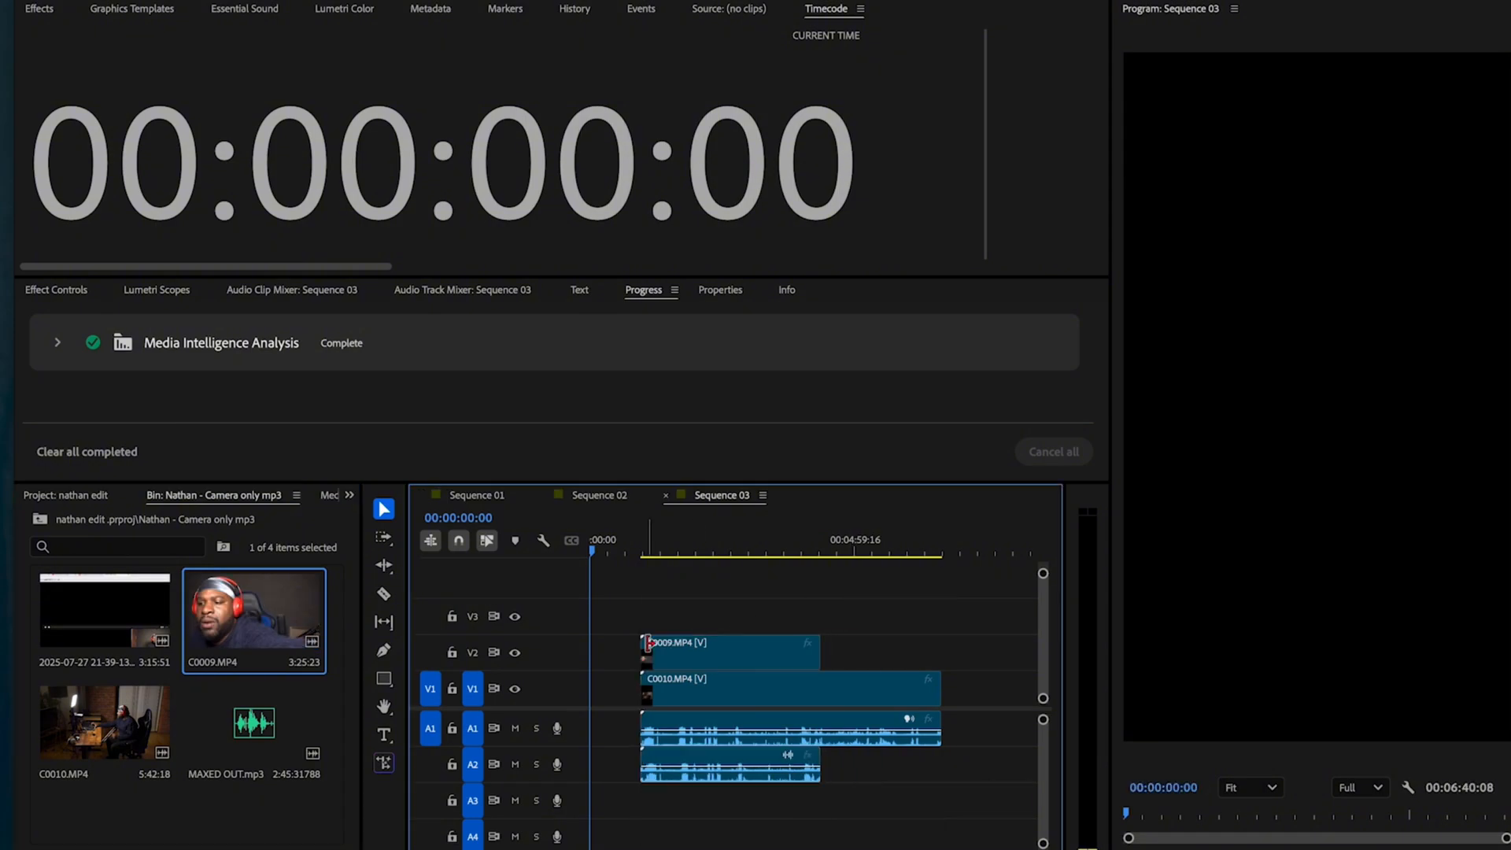
pyautogui.scroll(3, 701, 760)
pyautogui.hscroll(-2, 638, 750)
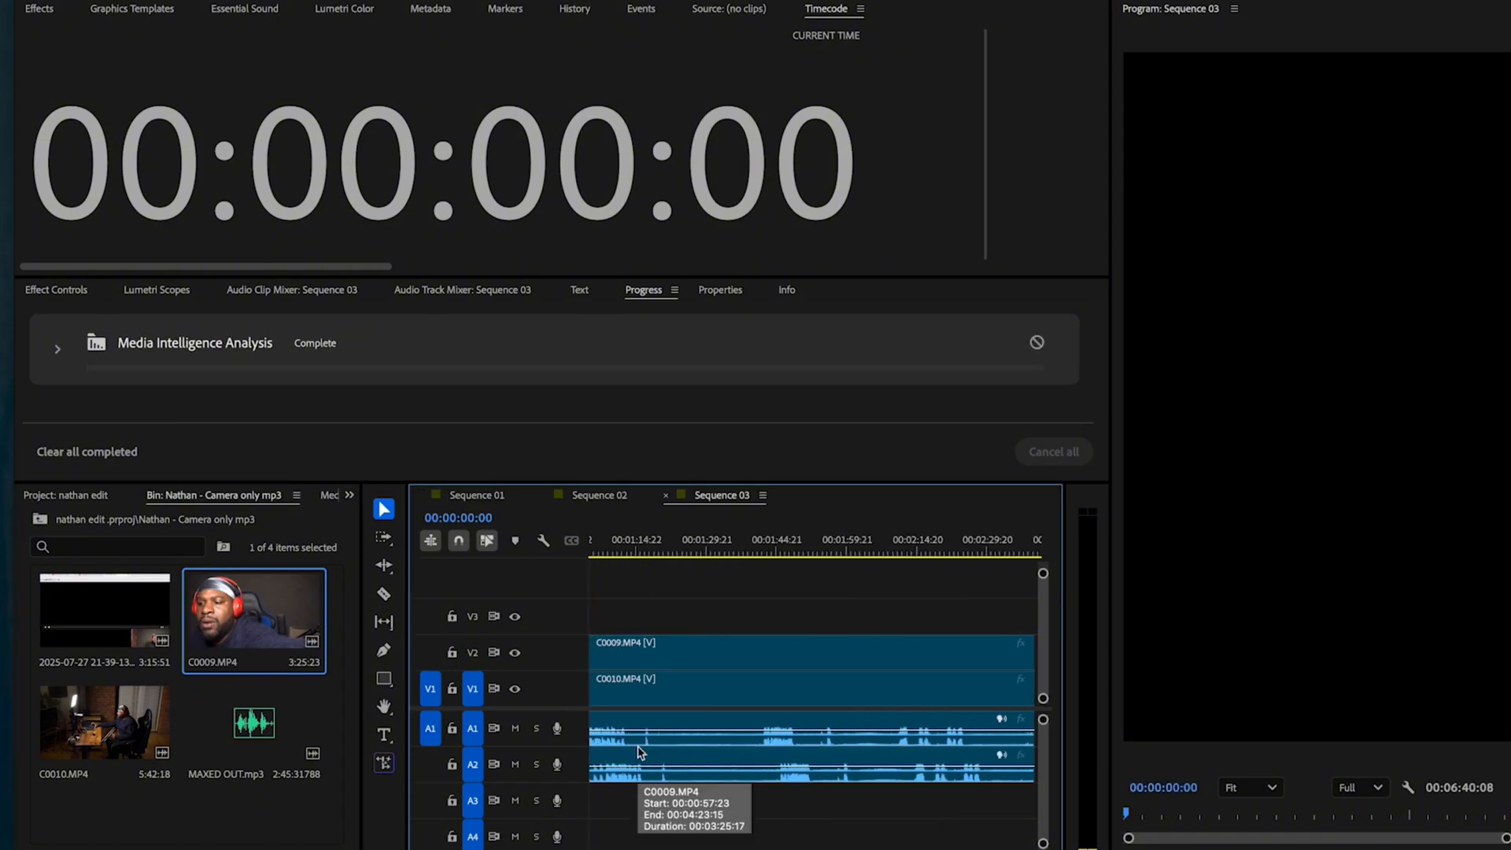
pyautogui.moveTo(105, 610); pyautogui.dragTo(631, 617)
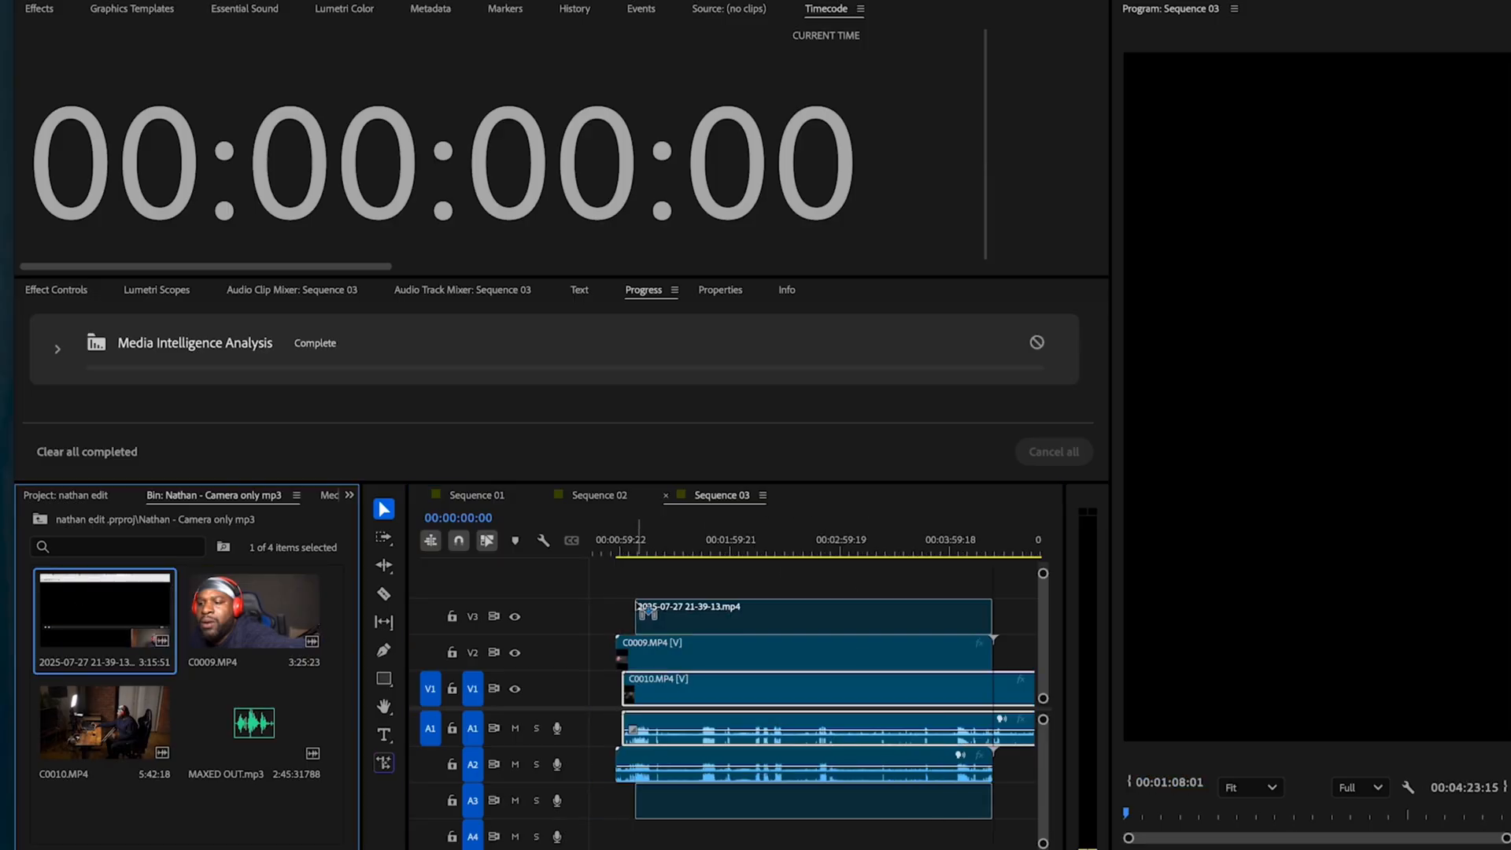
pyautogui.scroll(6, 700, 781)
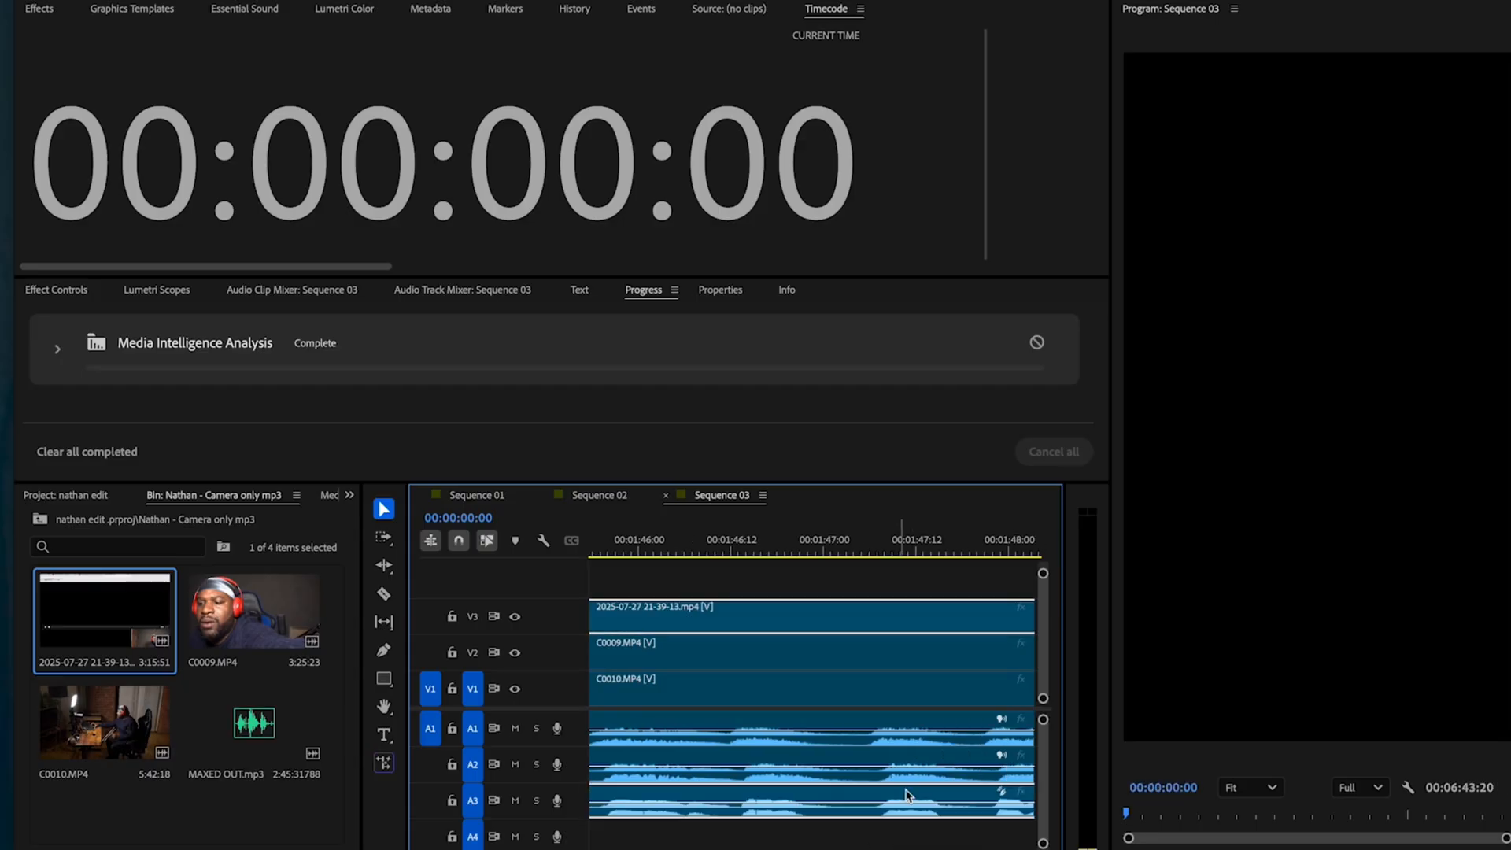
pyautogui.scroll(-6, 897, 792)
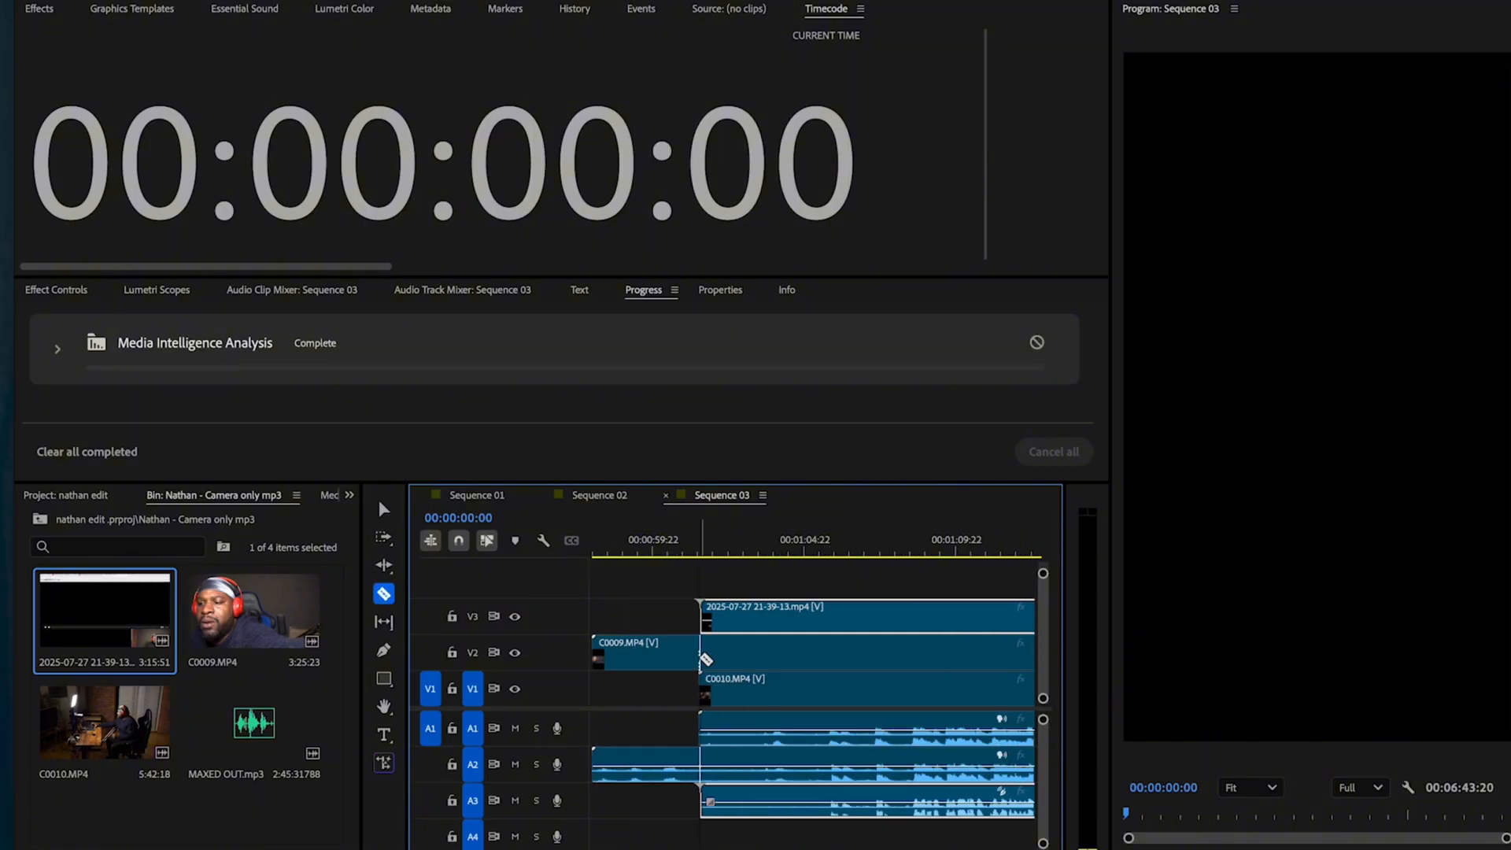
# Cut C0009.MP4 at the start of the screen recording and delete the piece before the cut.
pyautogui.click(700, 658)
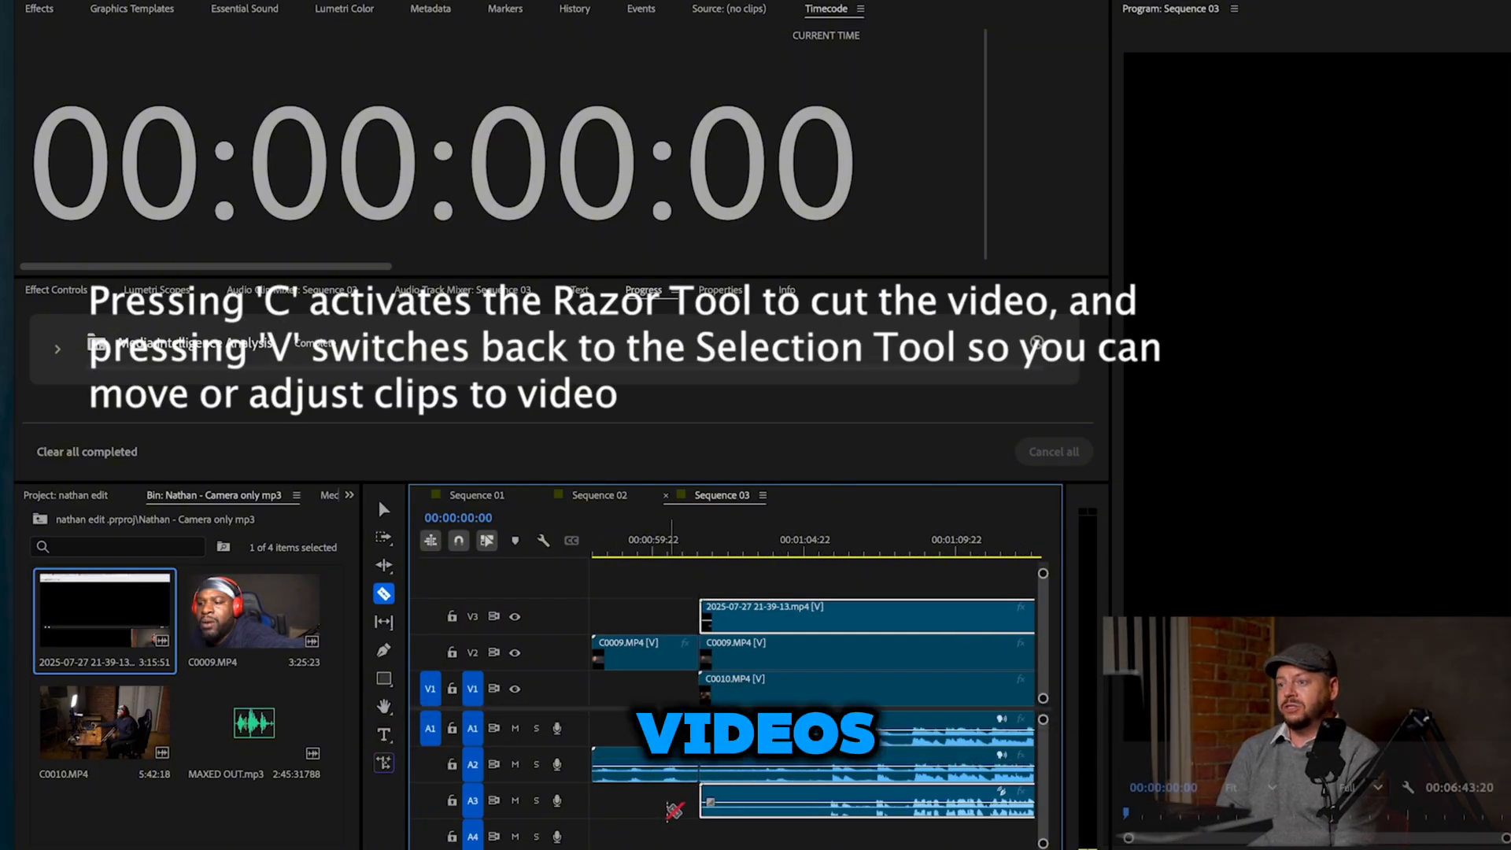
pyautogui.press('v')
pyautogui.moveTo(652, 819); pyautogui.dragTo(652, 693)
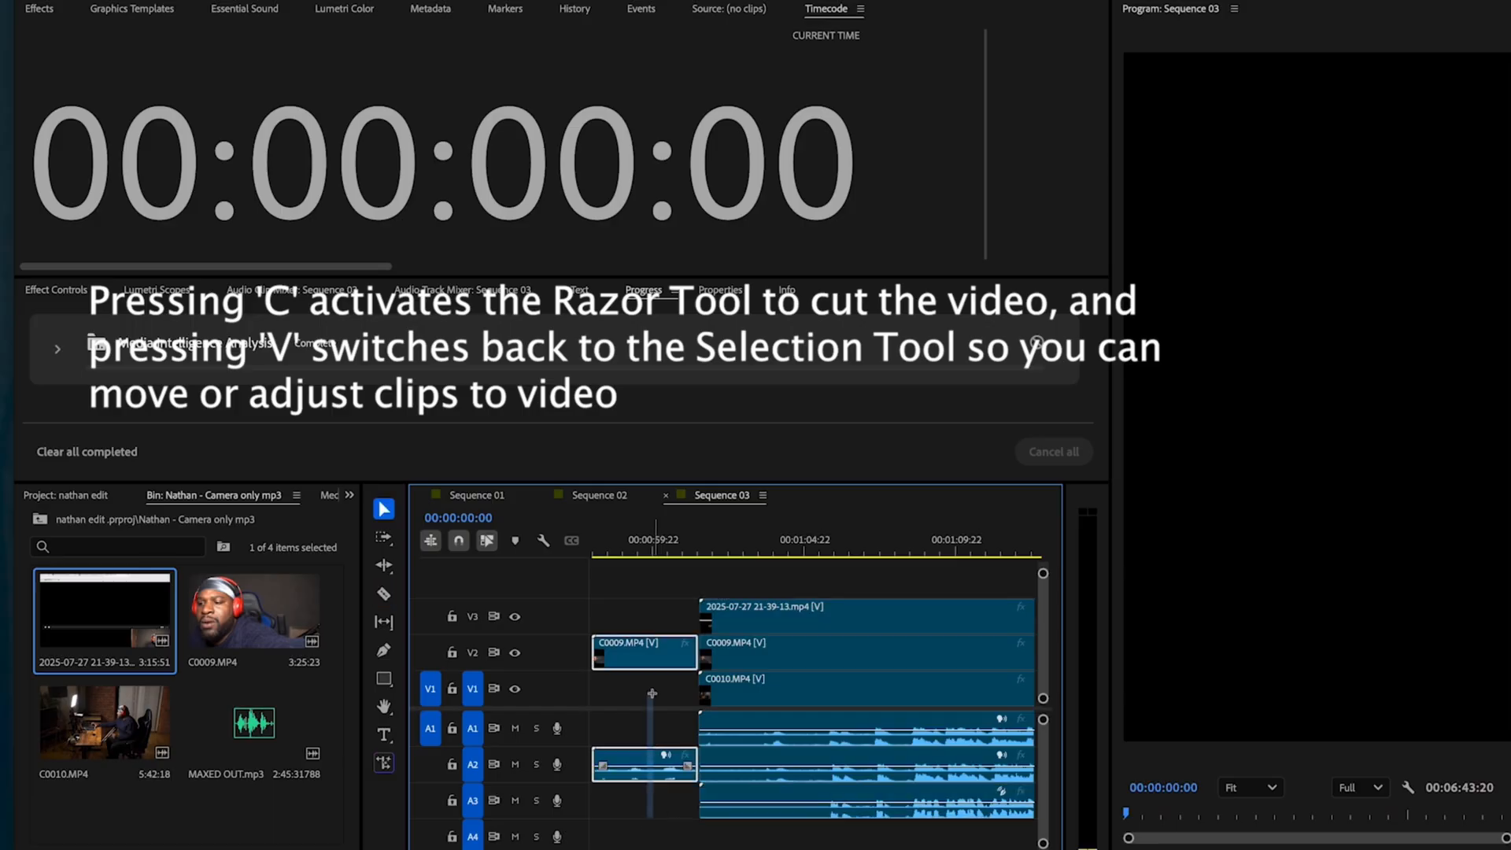
pyautogui.press('Delete')
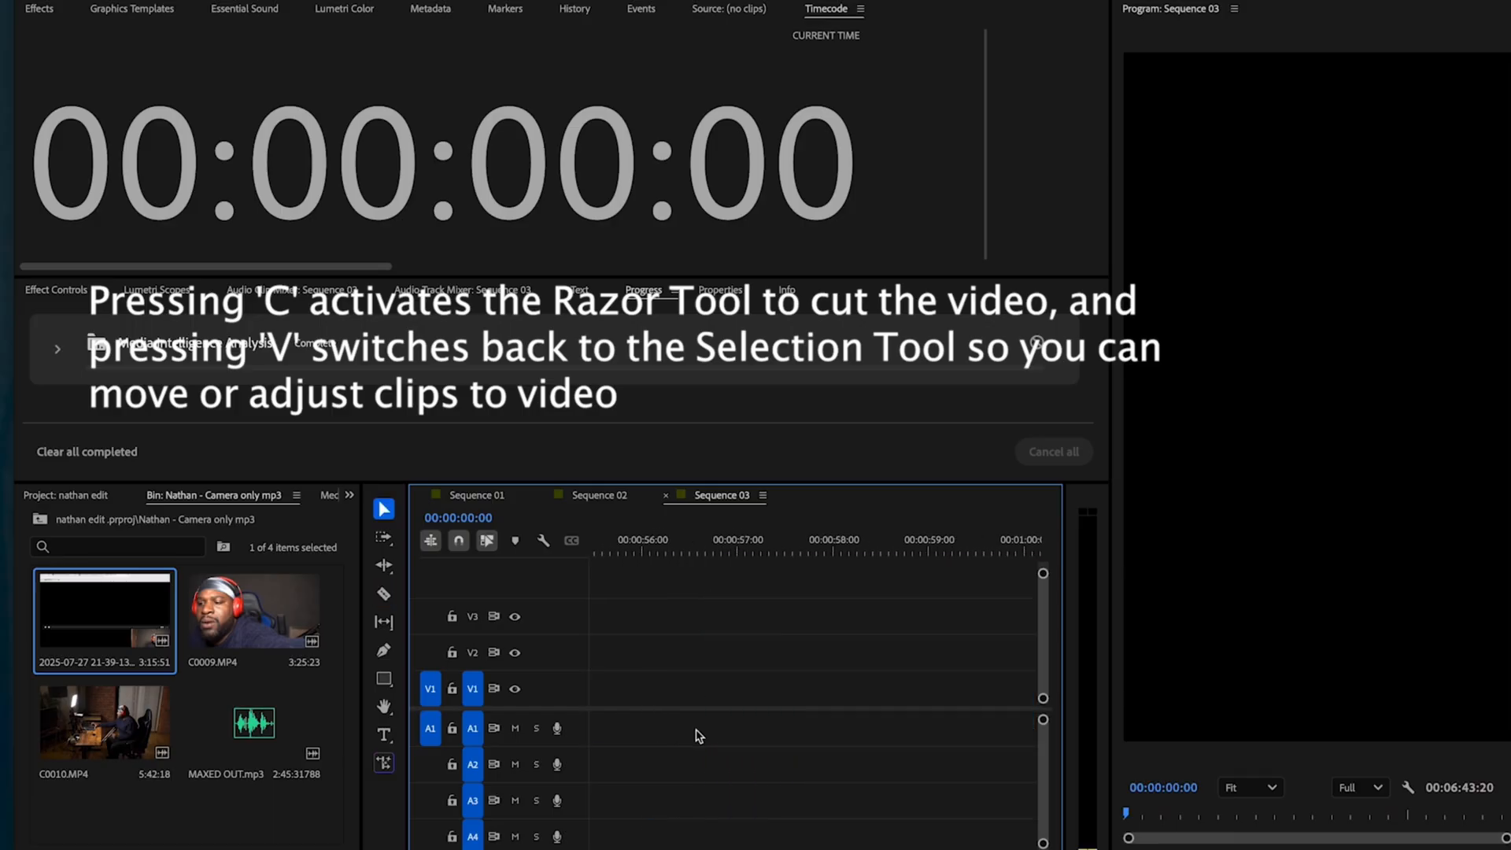
# Cut C0010.MP4 at the screen recording's start and remove the leftover leading frames of both camera clips.
pyautogui.hscroll(5, 698, 736)
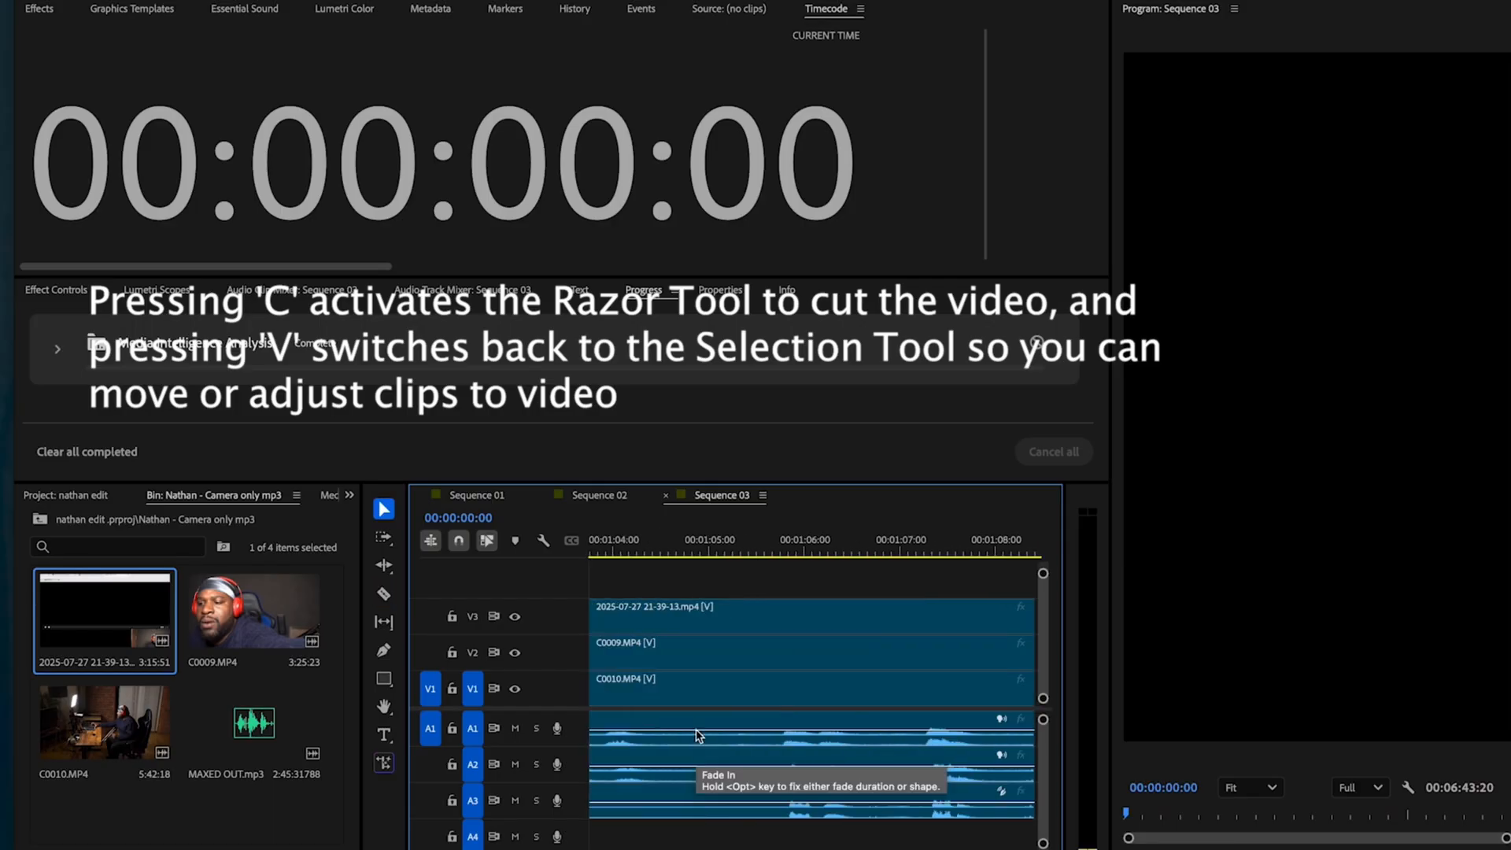
pyautogui.scroll(3, 828, 669)
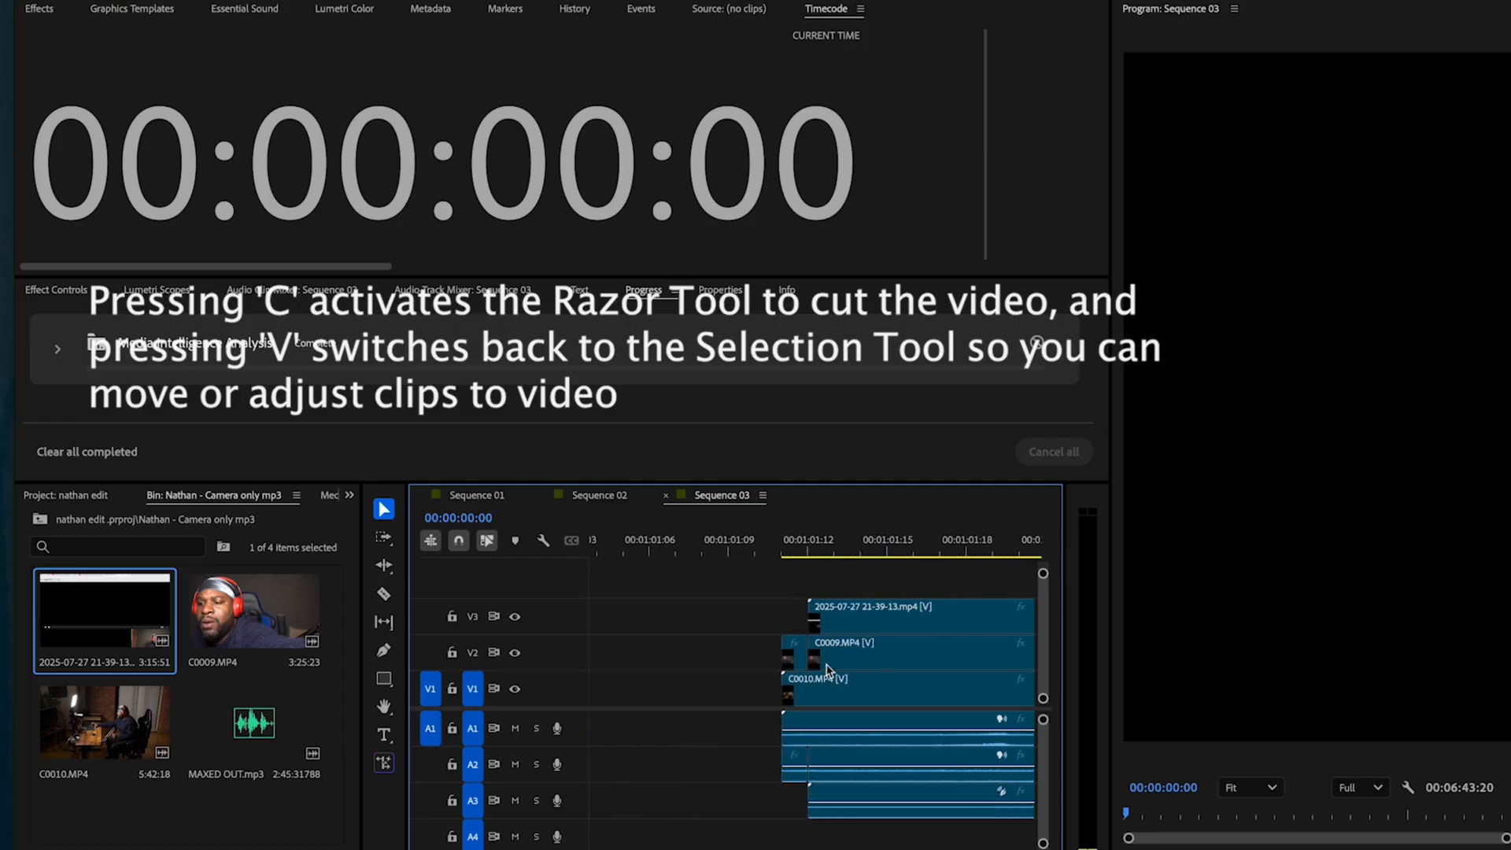
pyautogui.press('c')
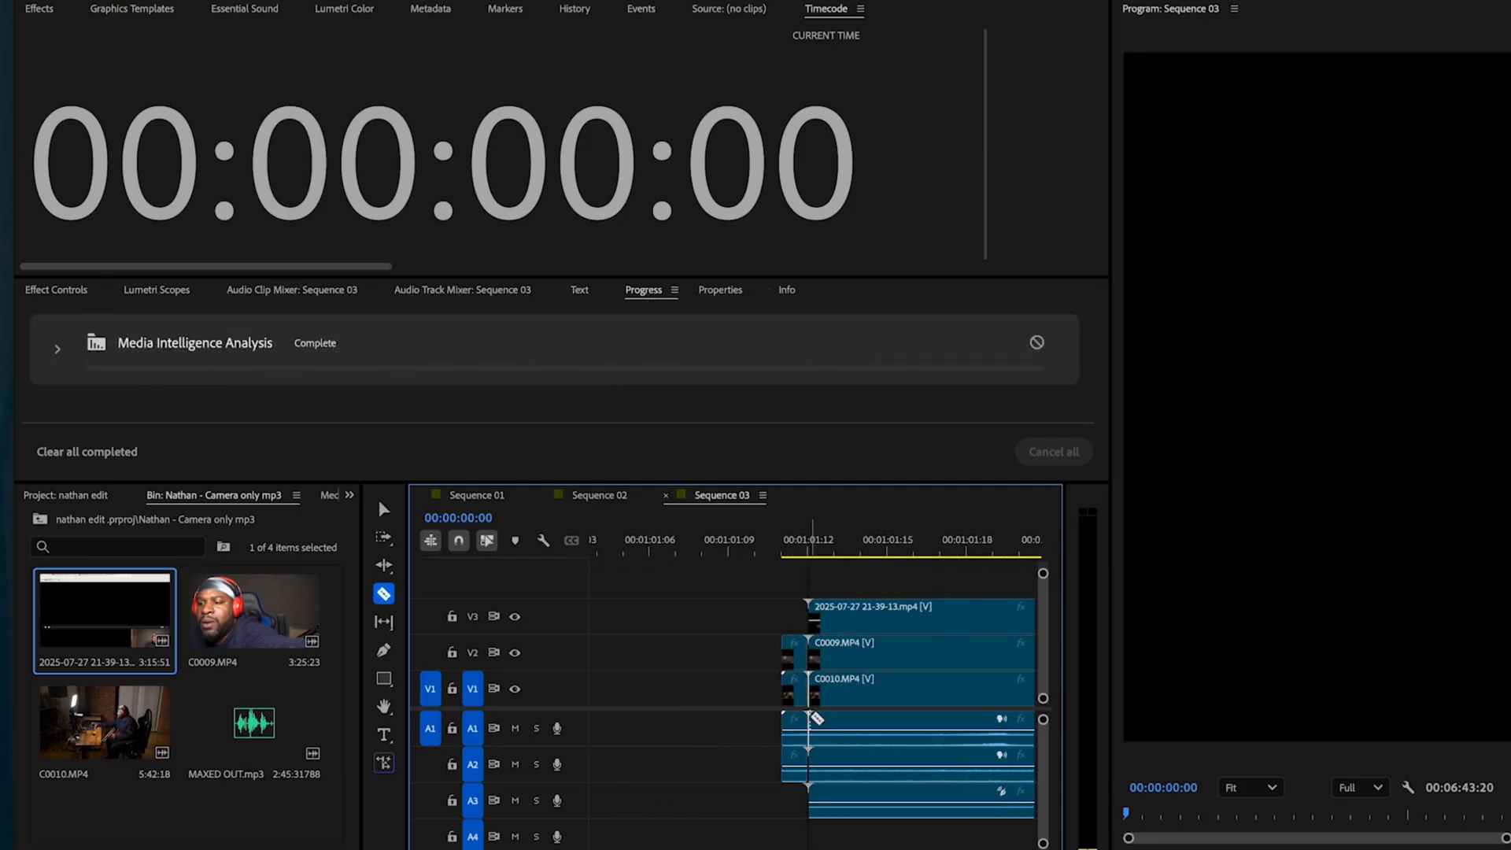
pyautogui.press('v')
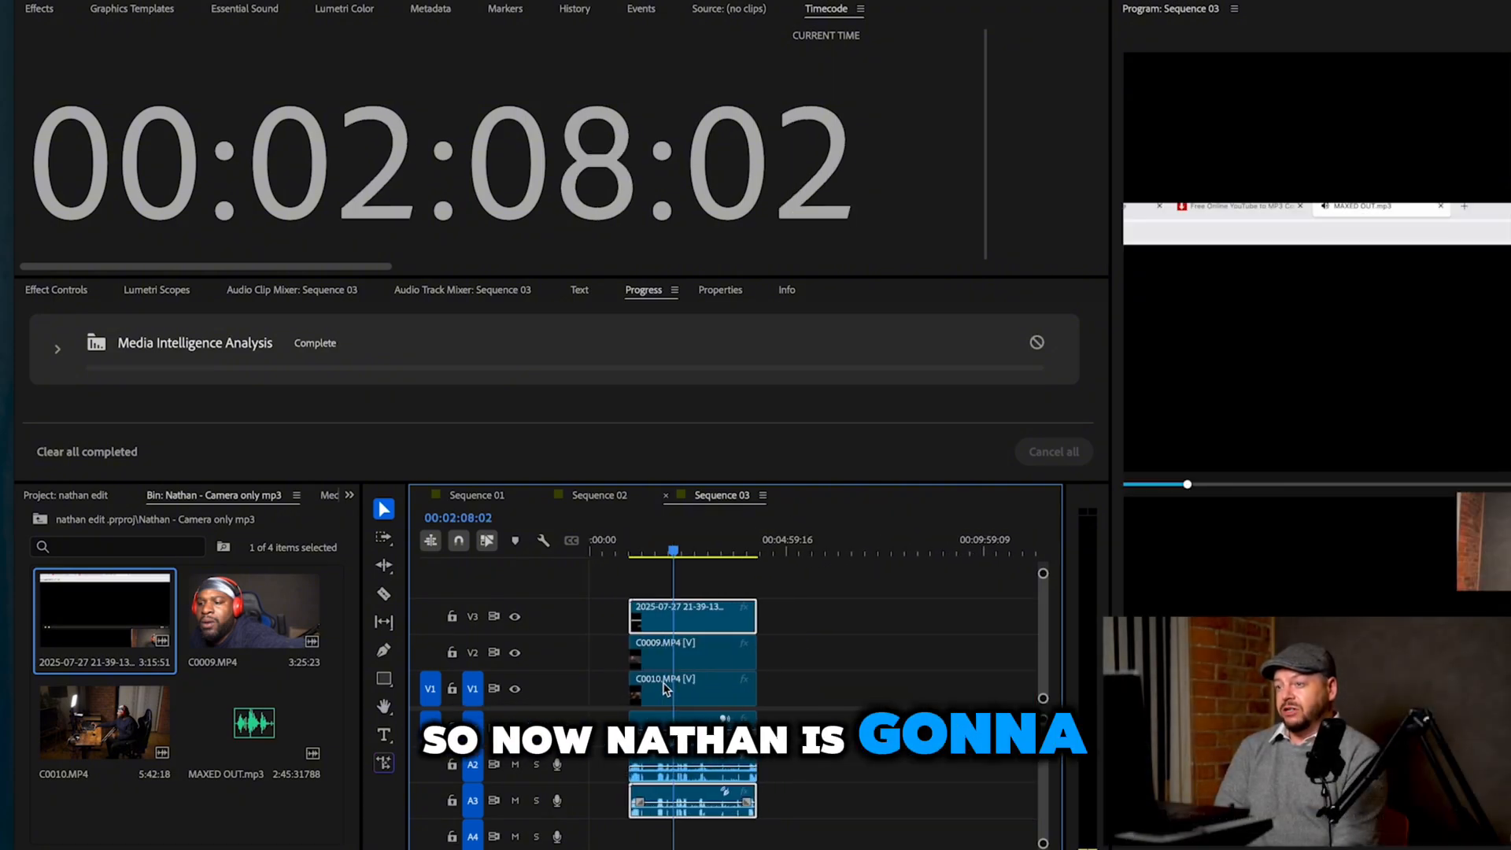
# Unlink C0010.MP4 from its audio and delete that audio from A1.
pyautogui.scroll(-3, 677, 732)
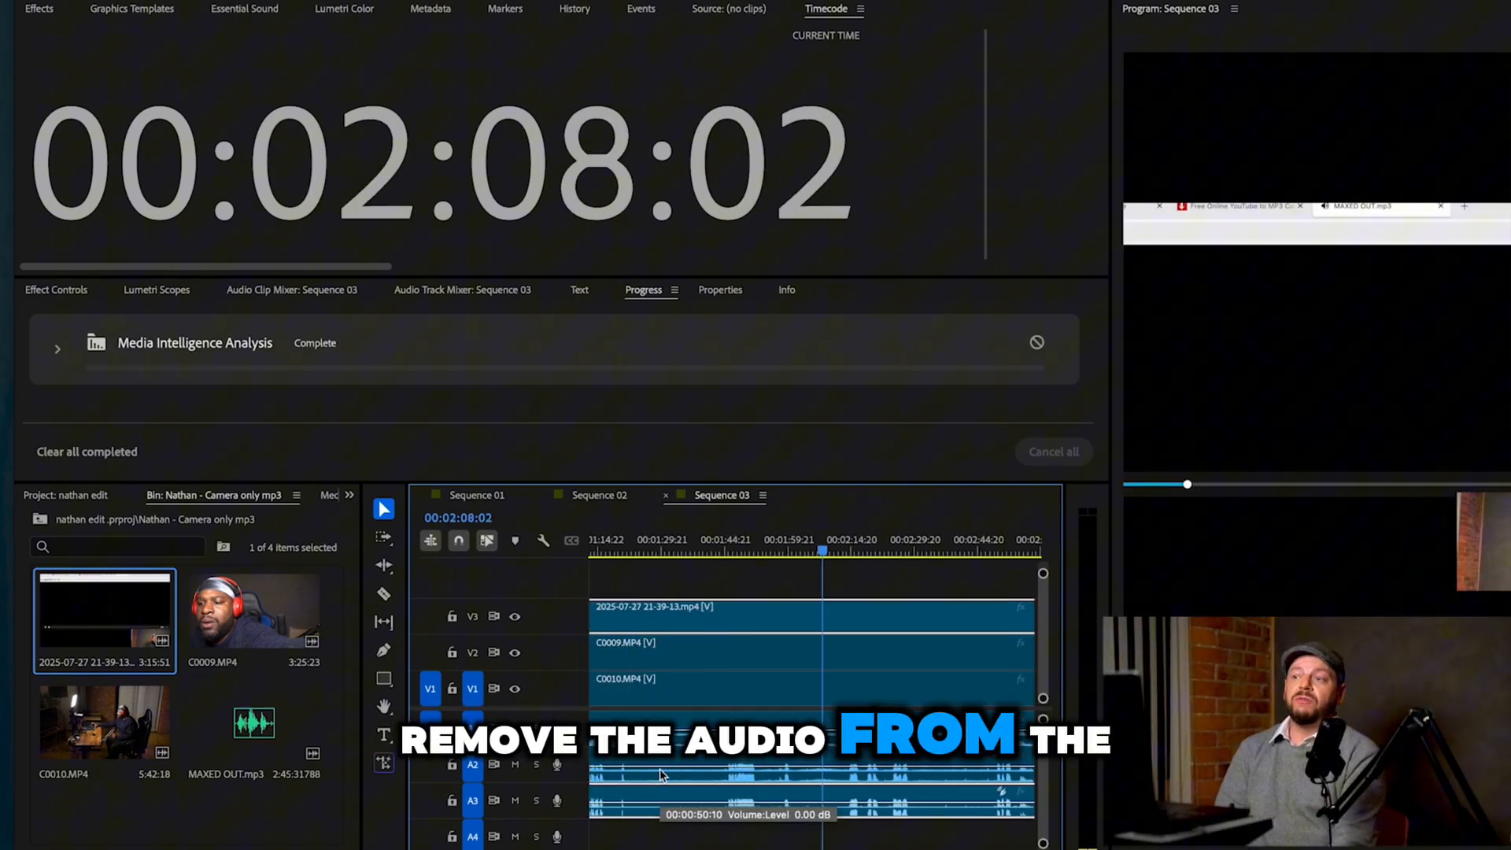
pyautogui.click(698, 694)
pyautogui.hotkey('ctrl', 'l')
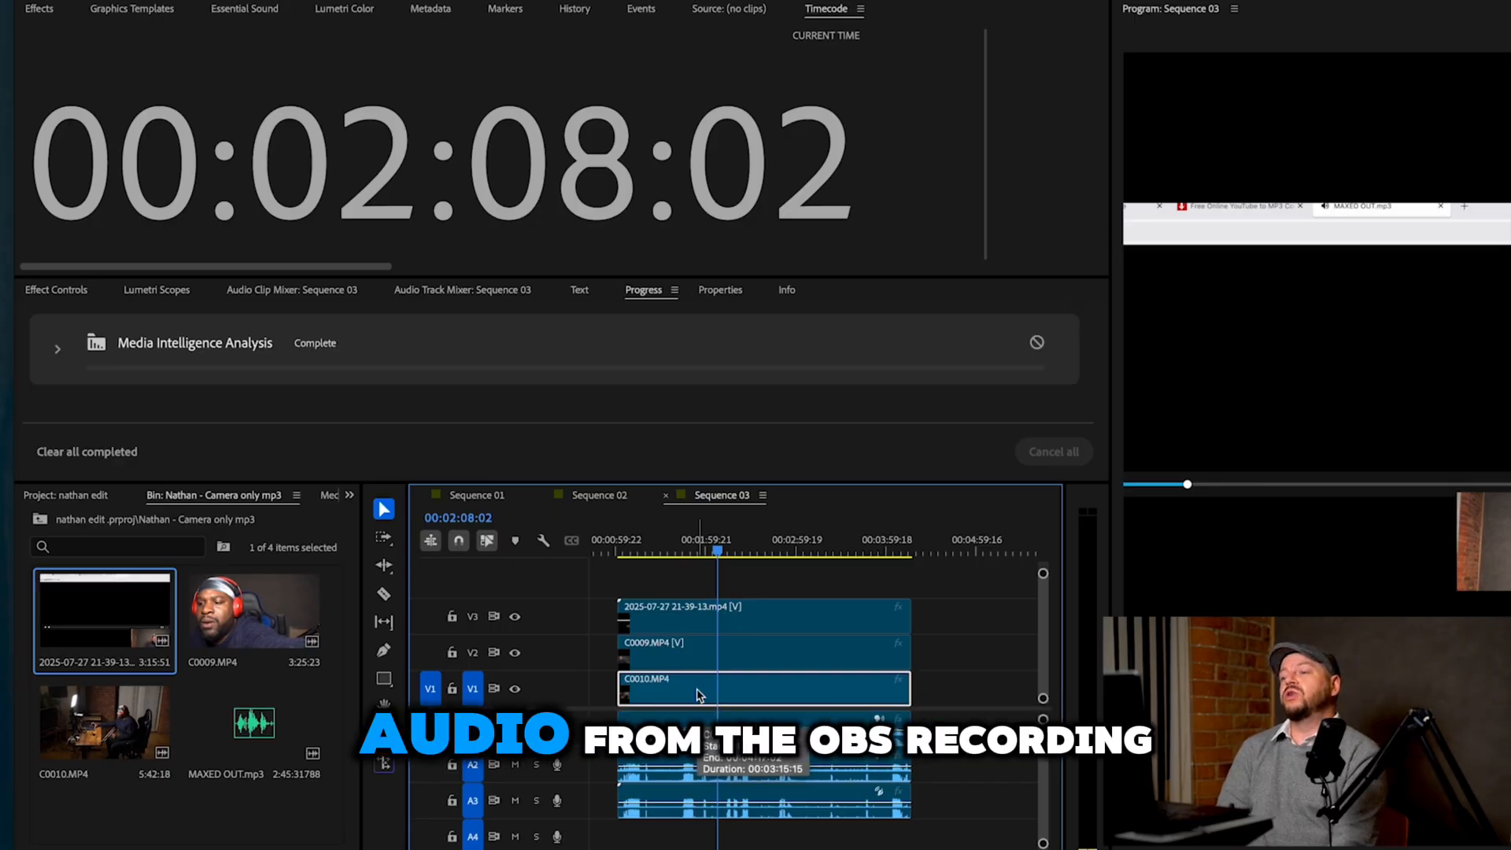
pyautogui.click(699, 717)
pyautogui.press('Delete')
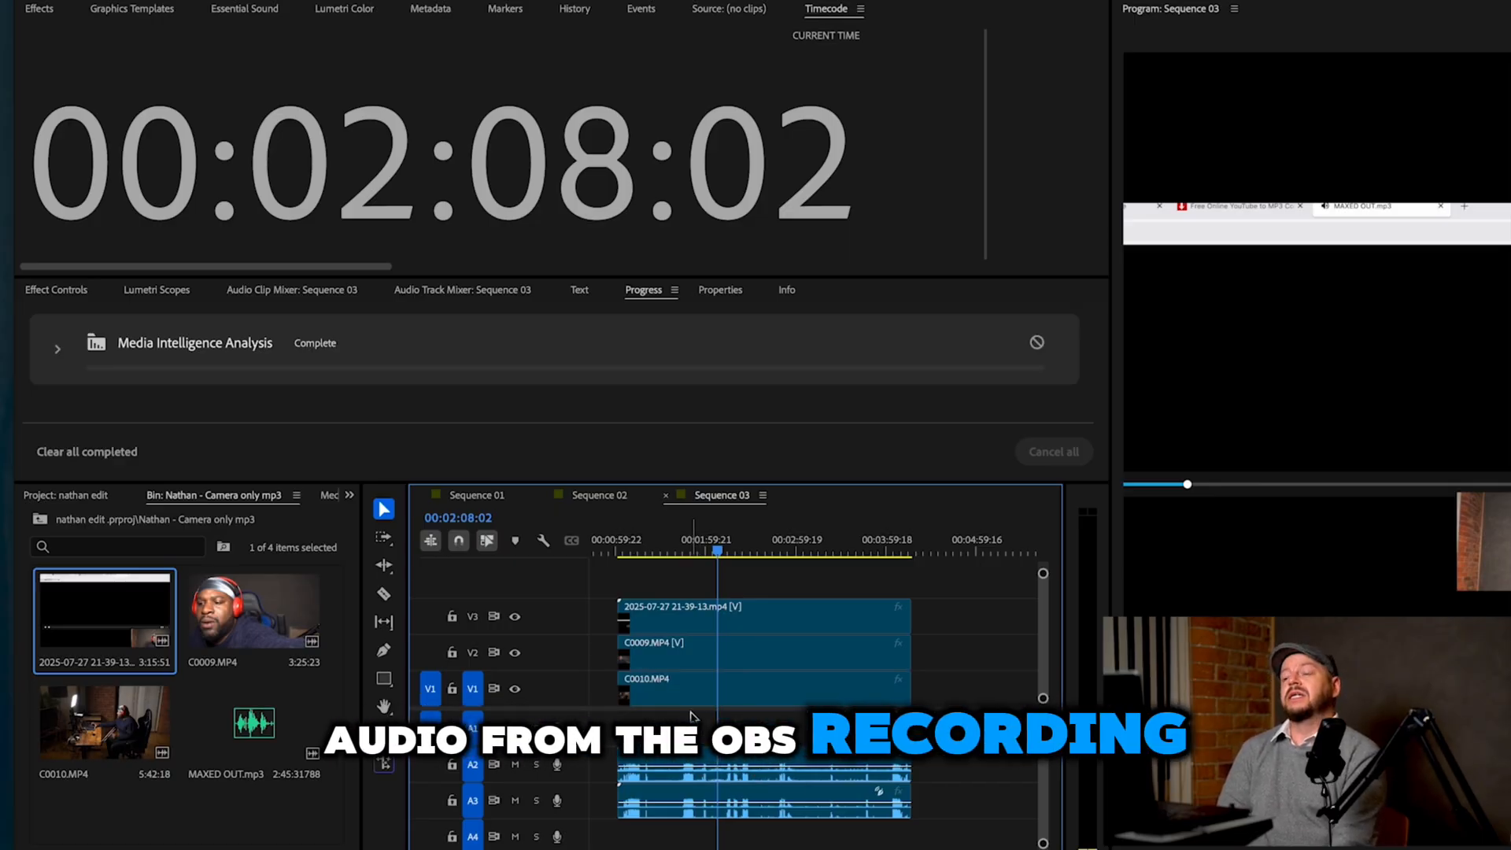
# Unlink and delete the audio of C0009.MP4, and move the screen recording's audio up to A1.
pyautogui.click(678, 647)
pyautogui.hotkey('ctrl', 'l')
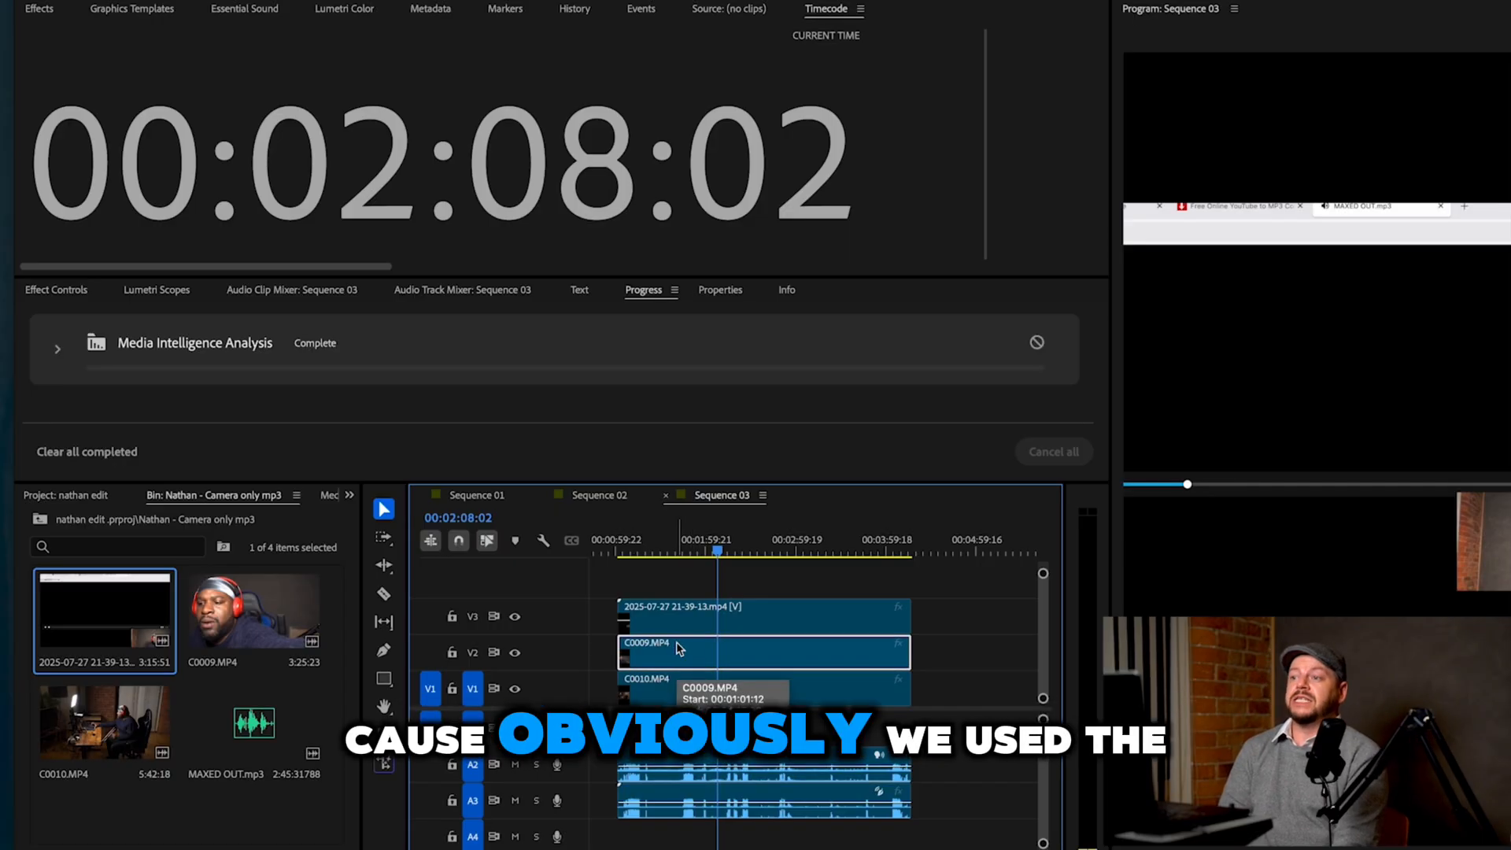
pyautogui.click(685, 776)
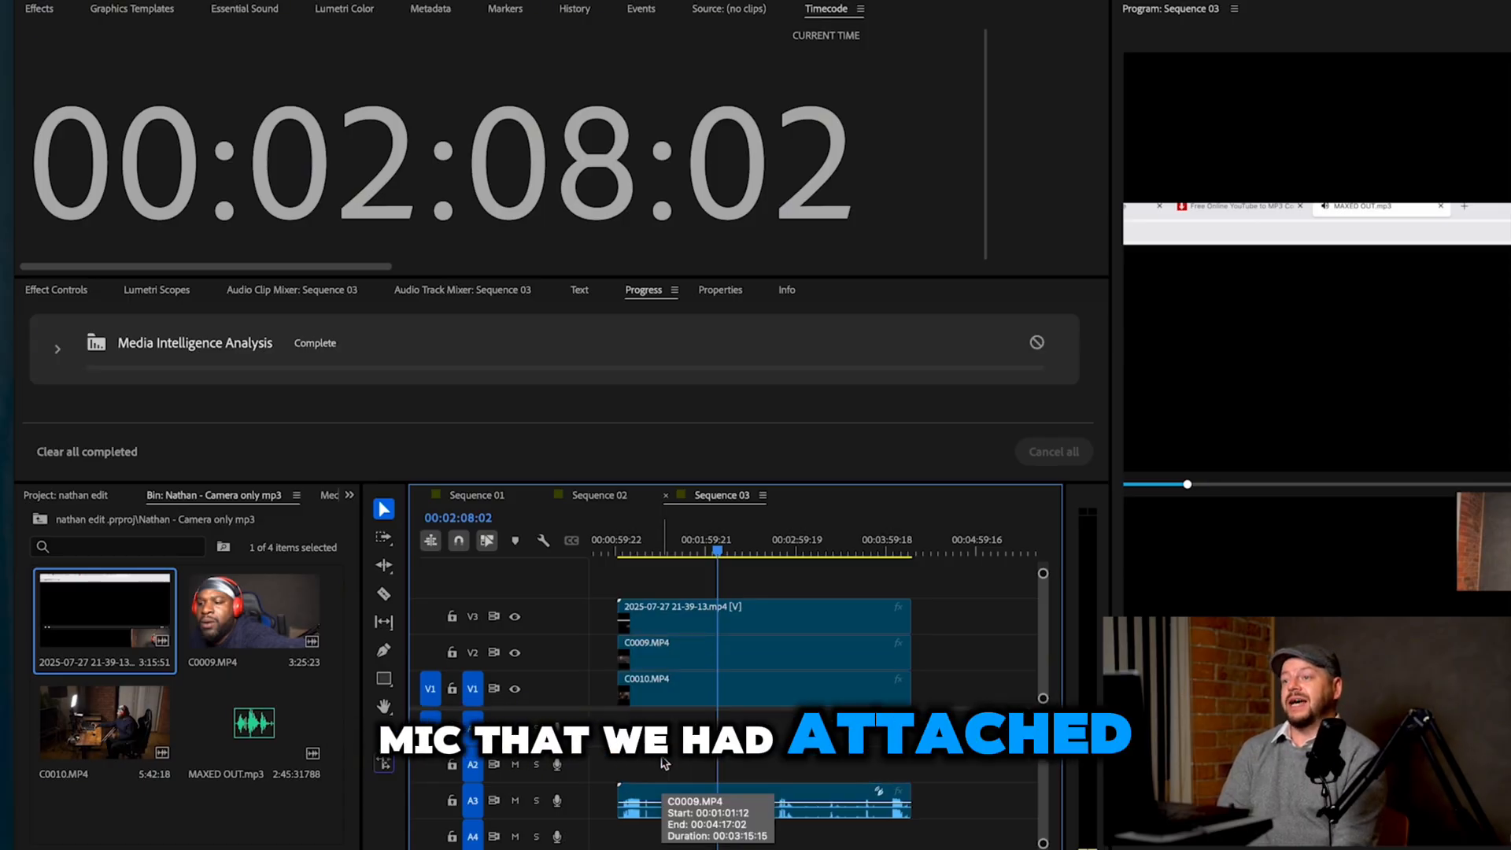
pyautogui.press('Delete')
pyautogui.moveTo(698, 789); pyautogui.dragTo(697, 736)
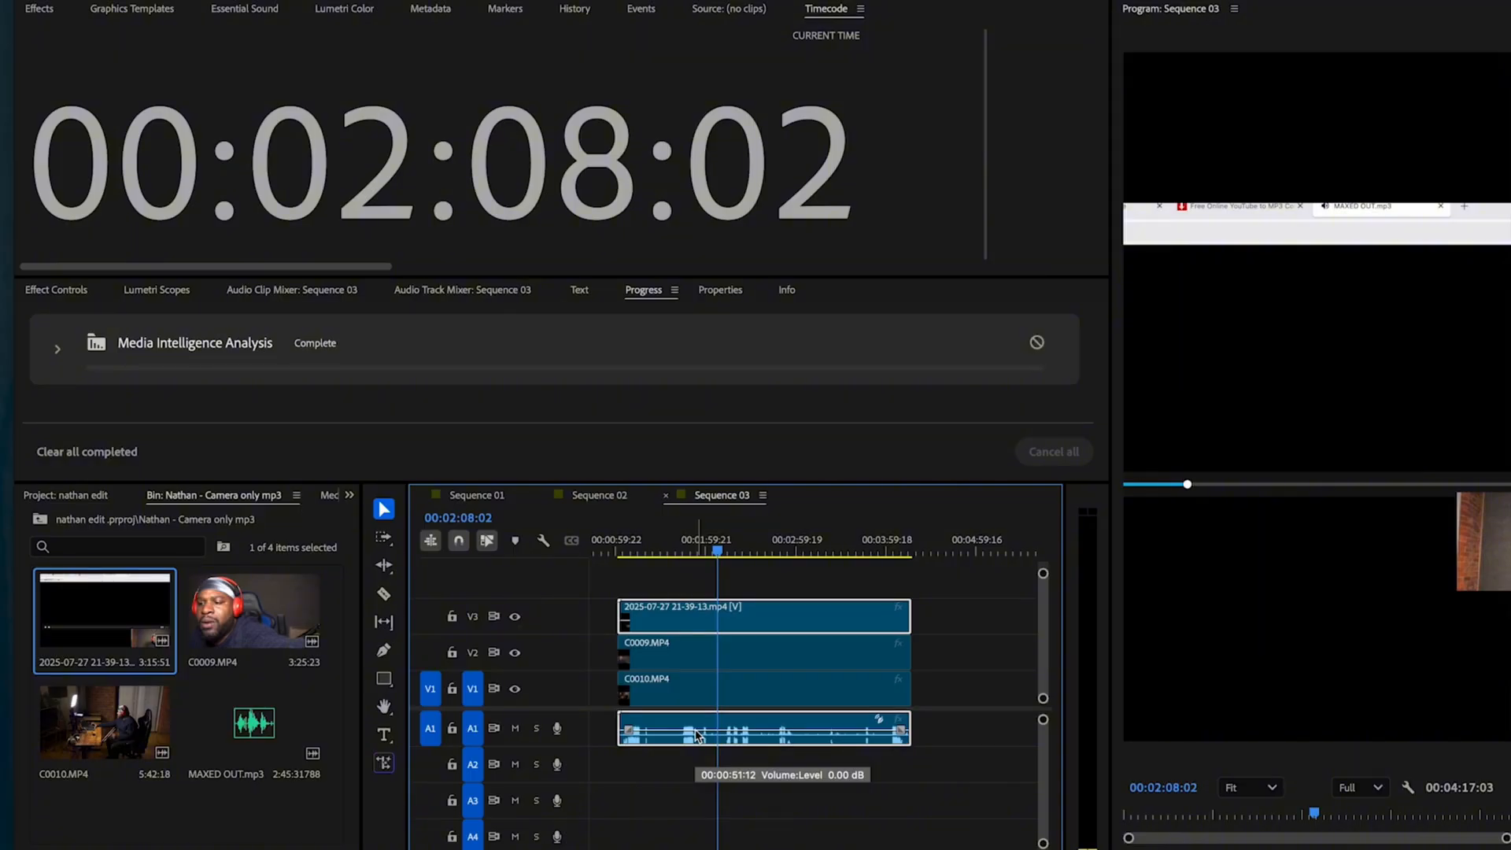
# Reorder the video clips so C0009.MP4 is on V3, C0010.MP4 on V2 and the screen recording on V1.
pyautogui.press('-')
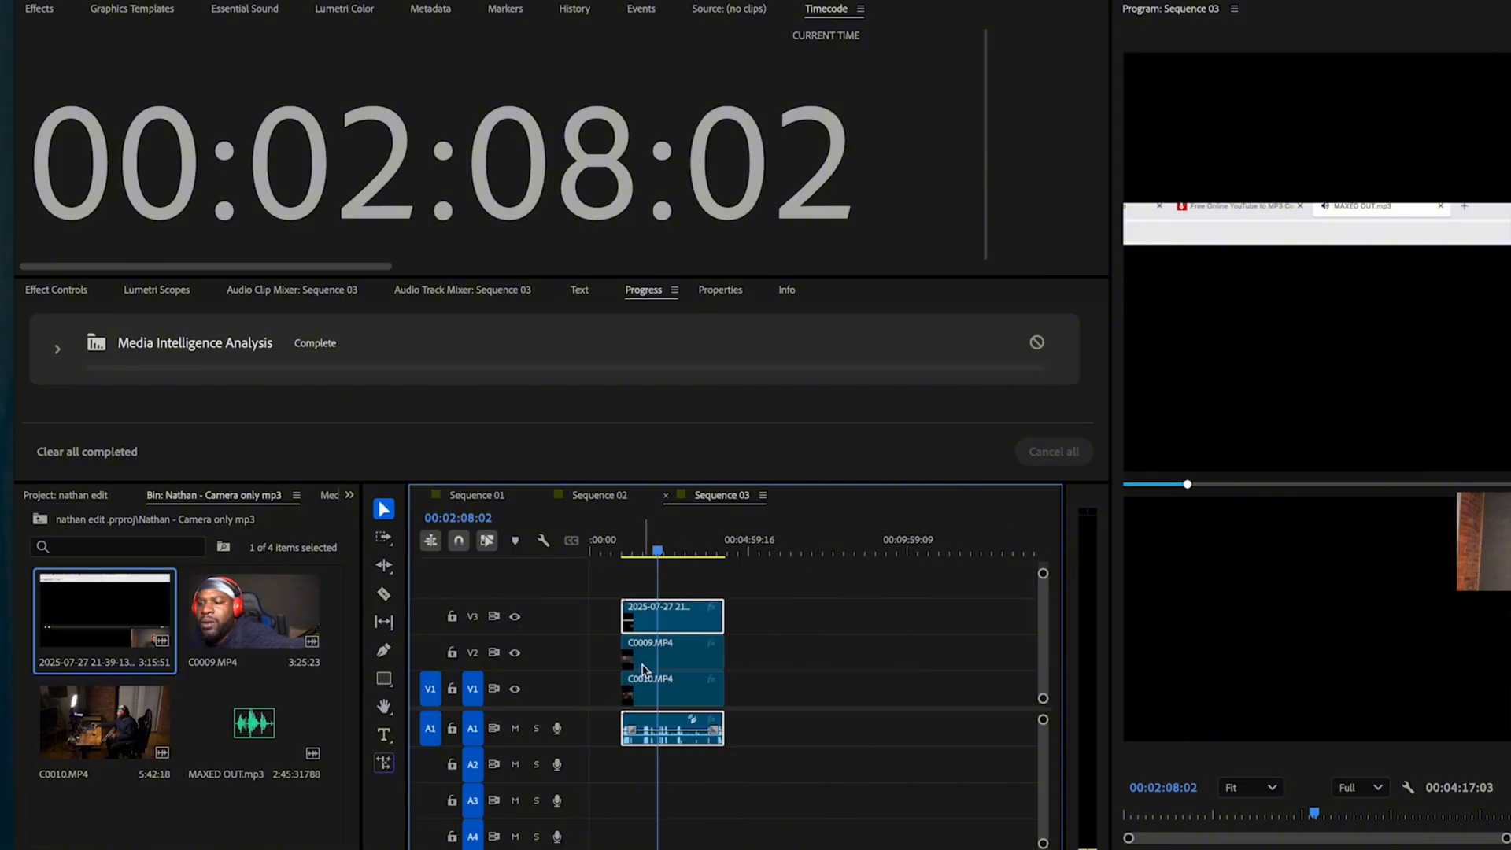
pyautogui.moveTo(660, 652); pyautogui.dragTo(657, 599)
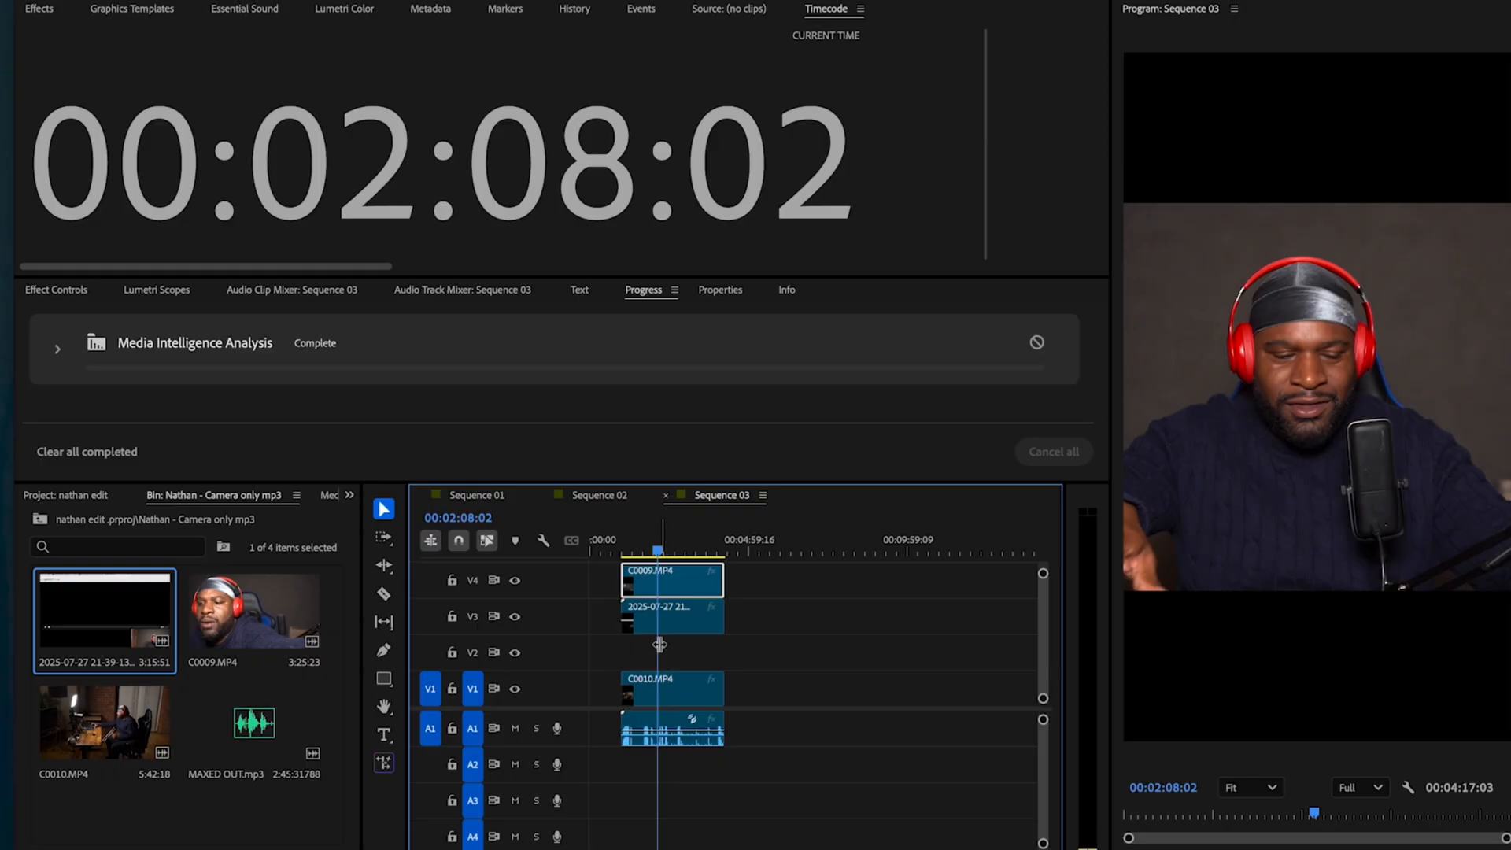
pyautogui.moveTo(652, 639)
pyautogui.mouseDown()
pyautogui.moveTo(655, 688)
pyautogui.moveTo(653, 630)
pyautogui.mouseUp()
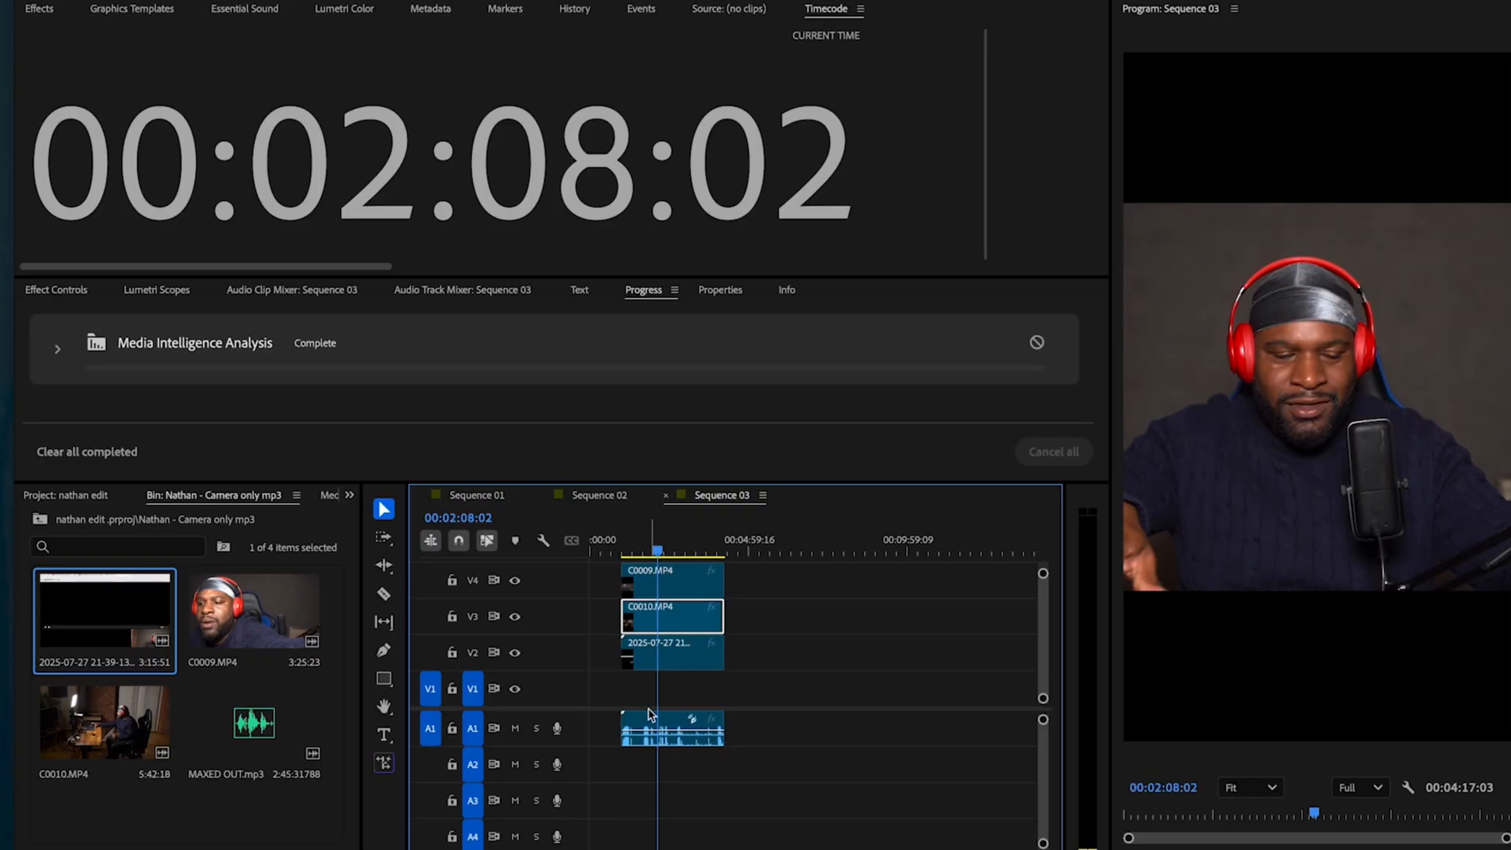
pyautogui.moveTo(650, 715); pyautogui.dragTo(691, 587)
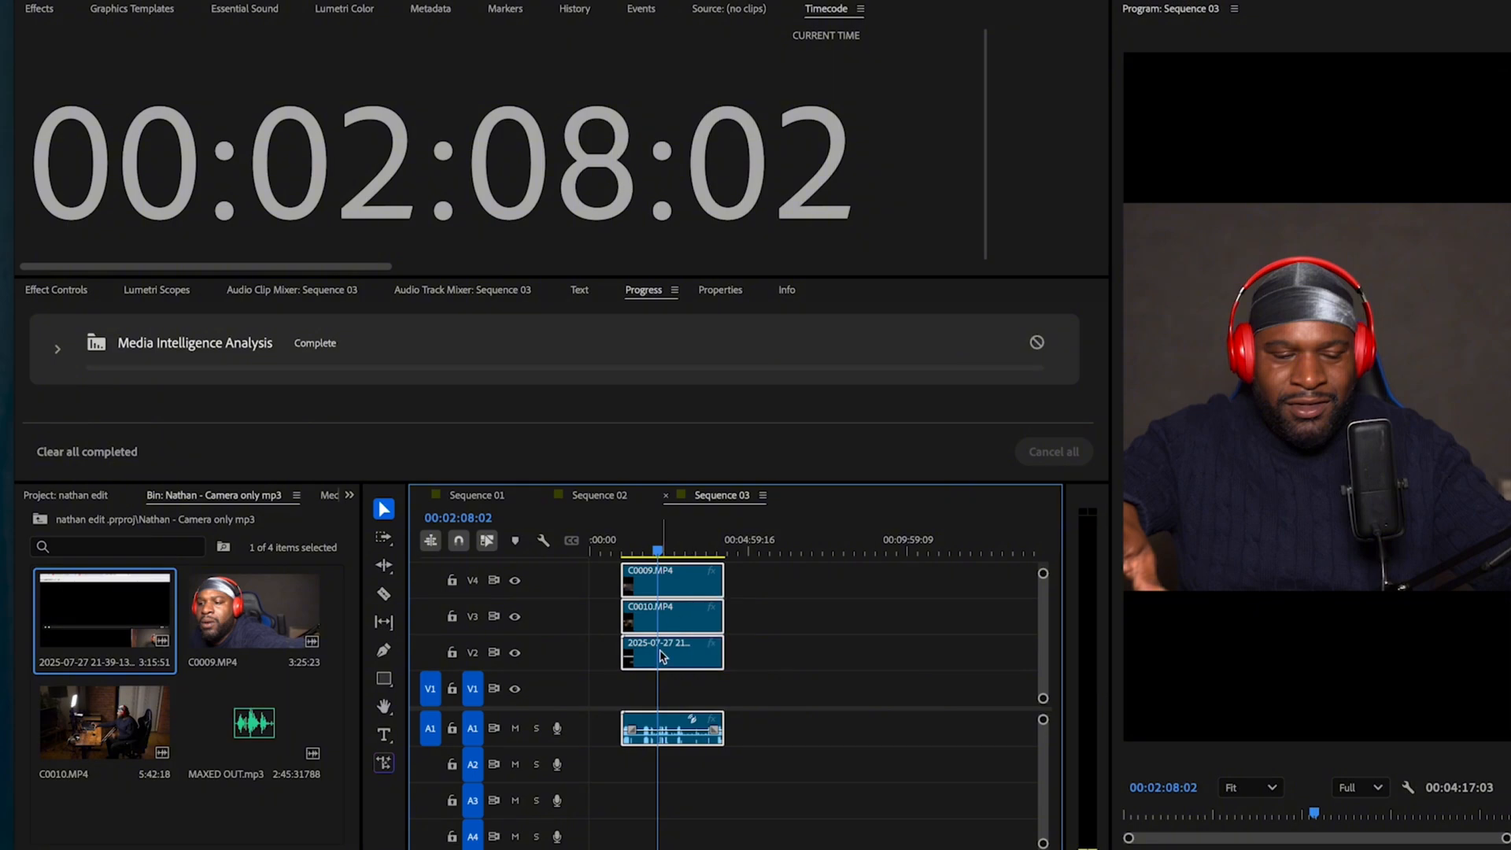
pyautogui.moveTo(671, 666); pyautogui.dragTo(673, 687)
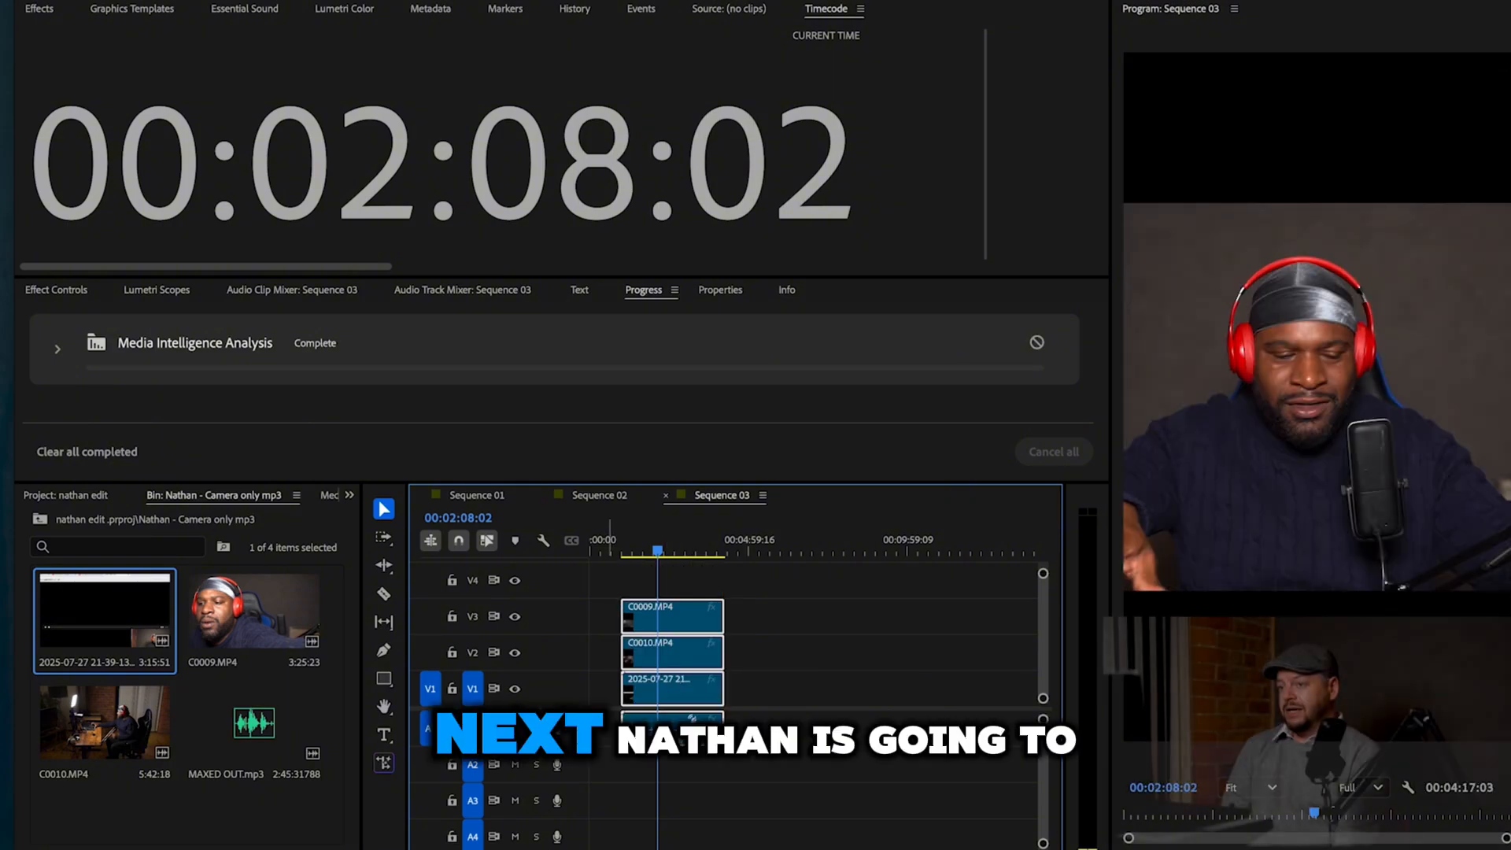
# Place MAXED OUT.mp3 on A2 and position it beneath the screen recording's audio.
pyautogui.moveTo(253, 723); pyautogui.dragTo(640, 774)
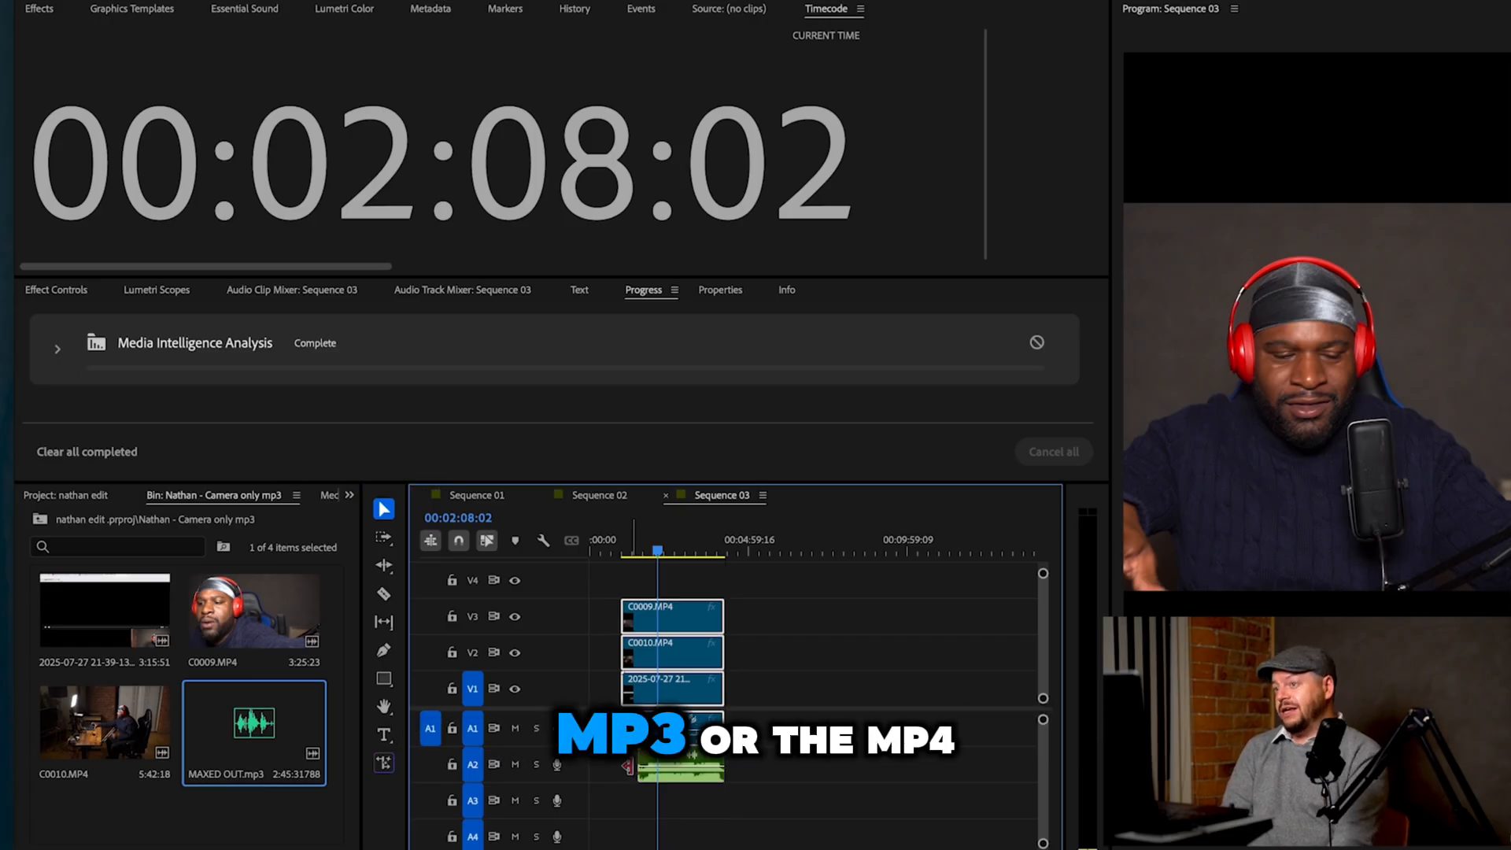
pyautogui.press('=')
pyautogui.hscroll(-1, 658, 760)
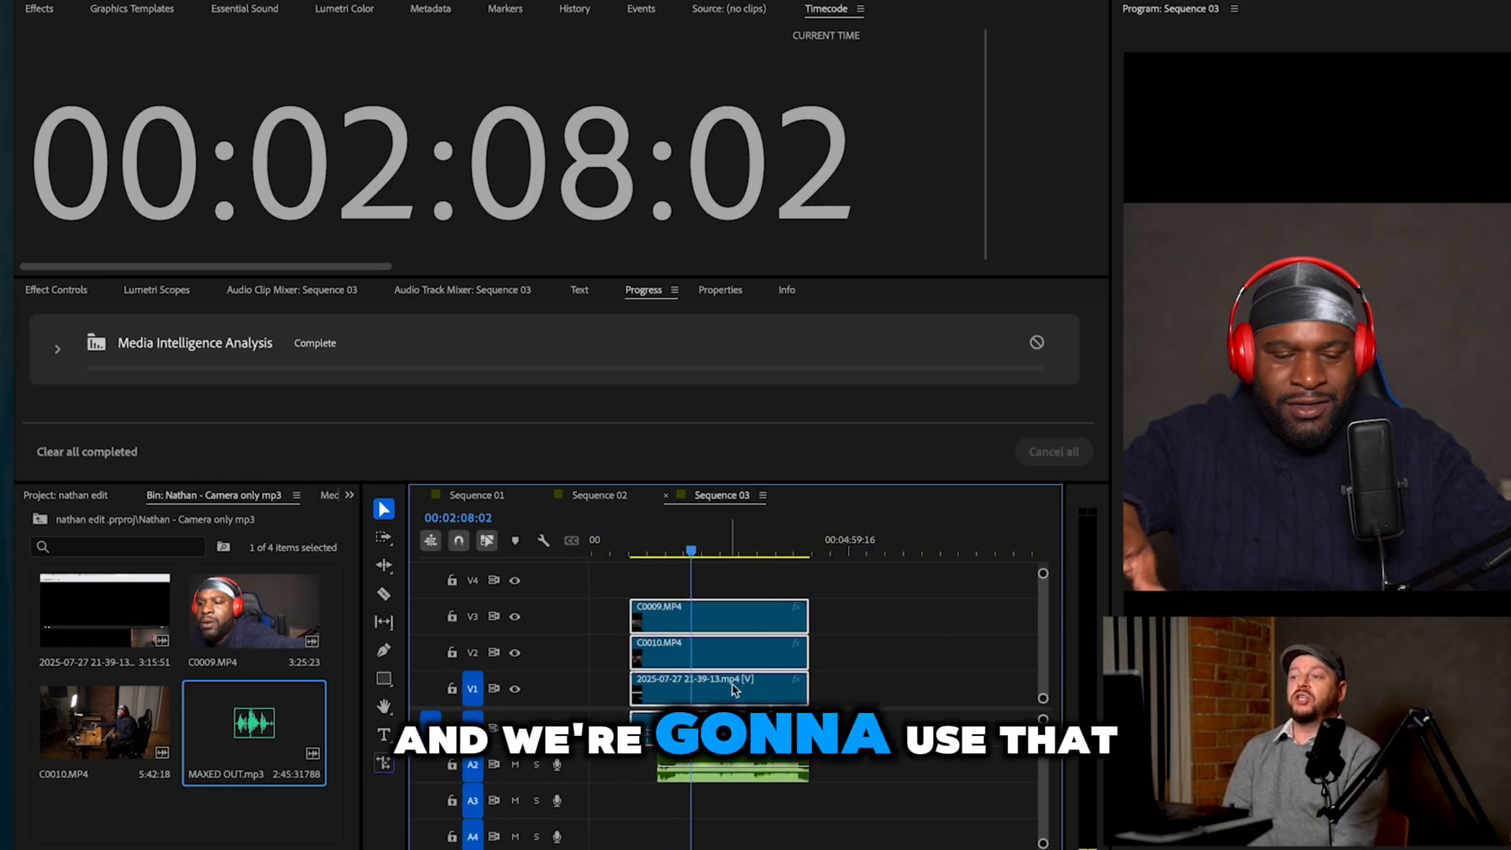
pyautogui.click(876, 696)
pyautogui.scroll(3, 642, 764)
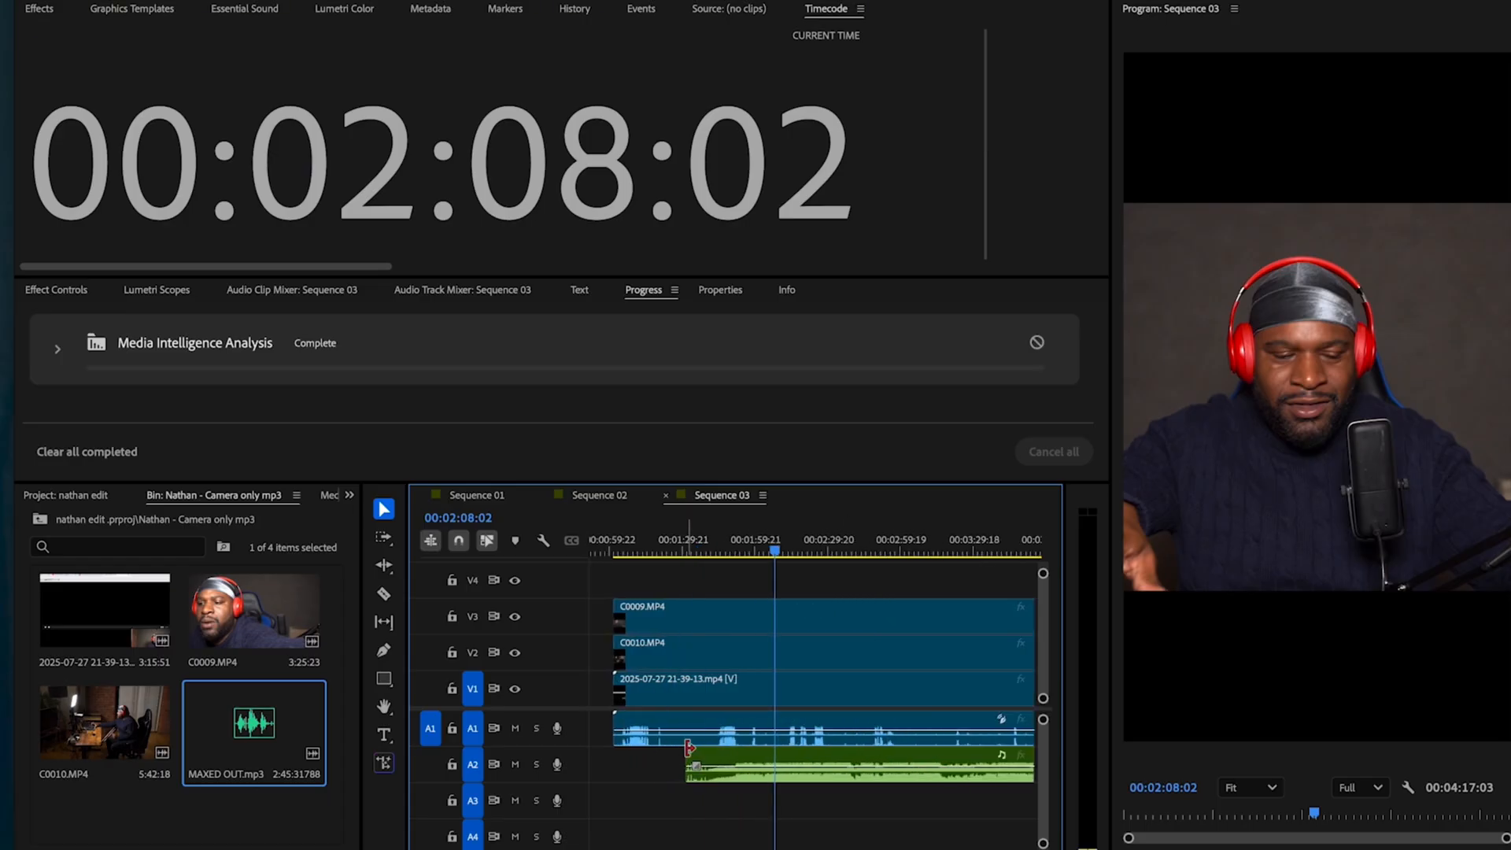
pyautogui.scroll(-3, 706, 760)
# Unlink and delete the screen recording's video, and move C0010.MP4 down to V1 and C0009.MP4 to V2.
pyautogui.click(733, 693)
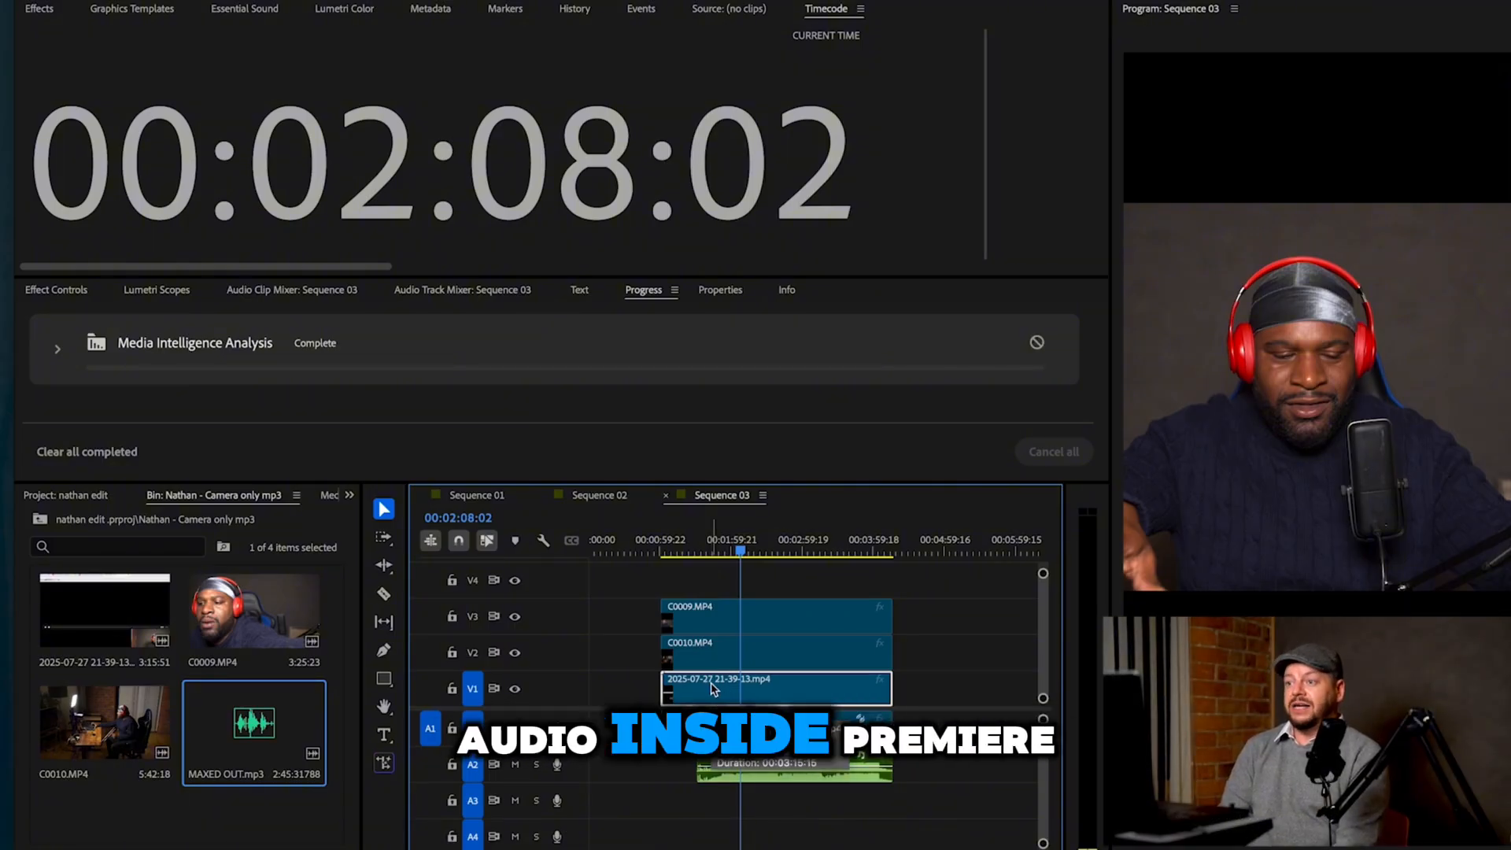
pyautogui.press('Delete')
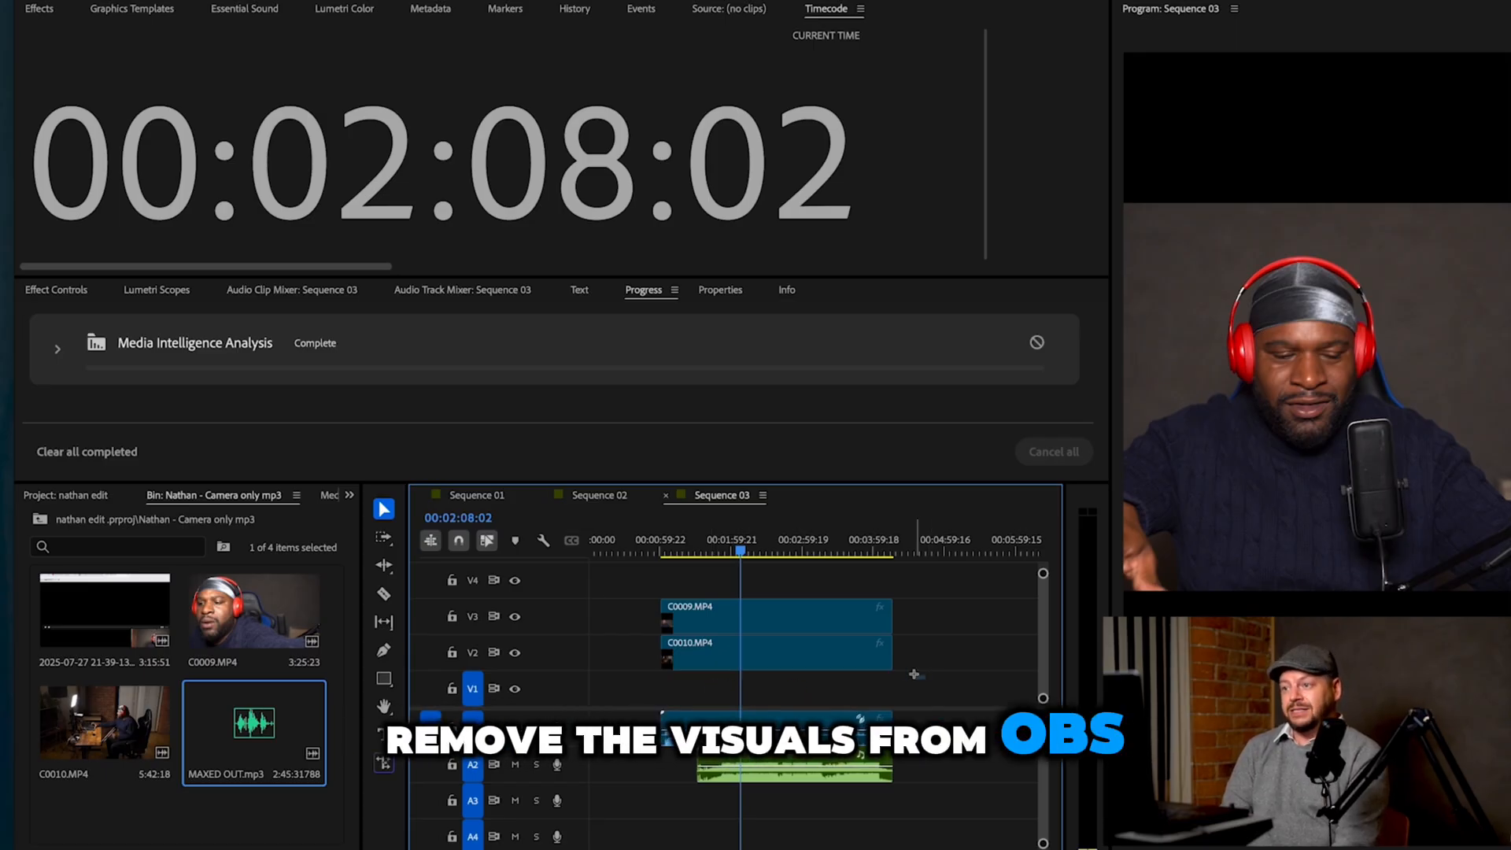
pyautogui.moveTo(914, 674); pyautogui.dragTo(829, 613)
pyautogui.moveTo(759, 666); pyautogui.dragTo(756, 679)
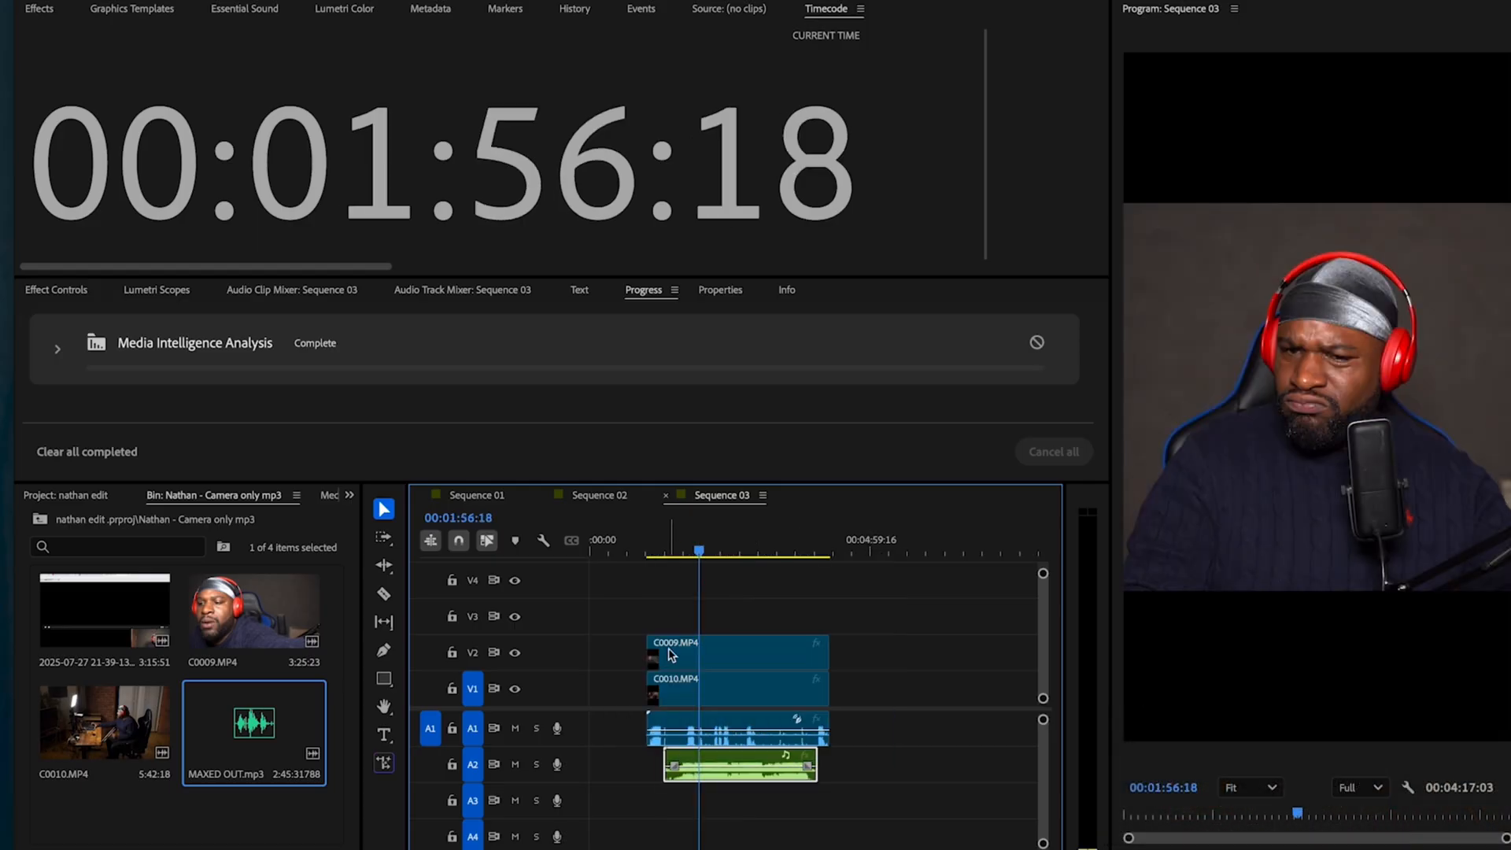
# Scale C0009.MP4 on V2 to 86 and move it to the upper half of the vertical frame at about 513, 464.
pyautogui.scroll(3, 675, 699)
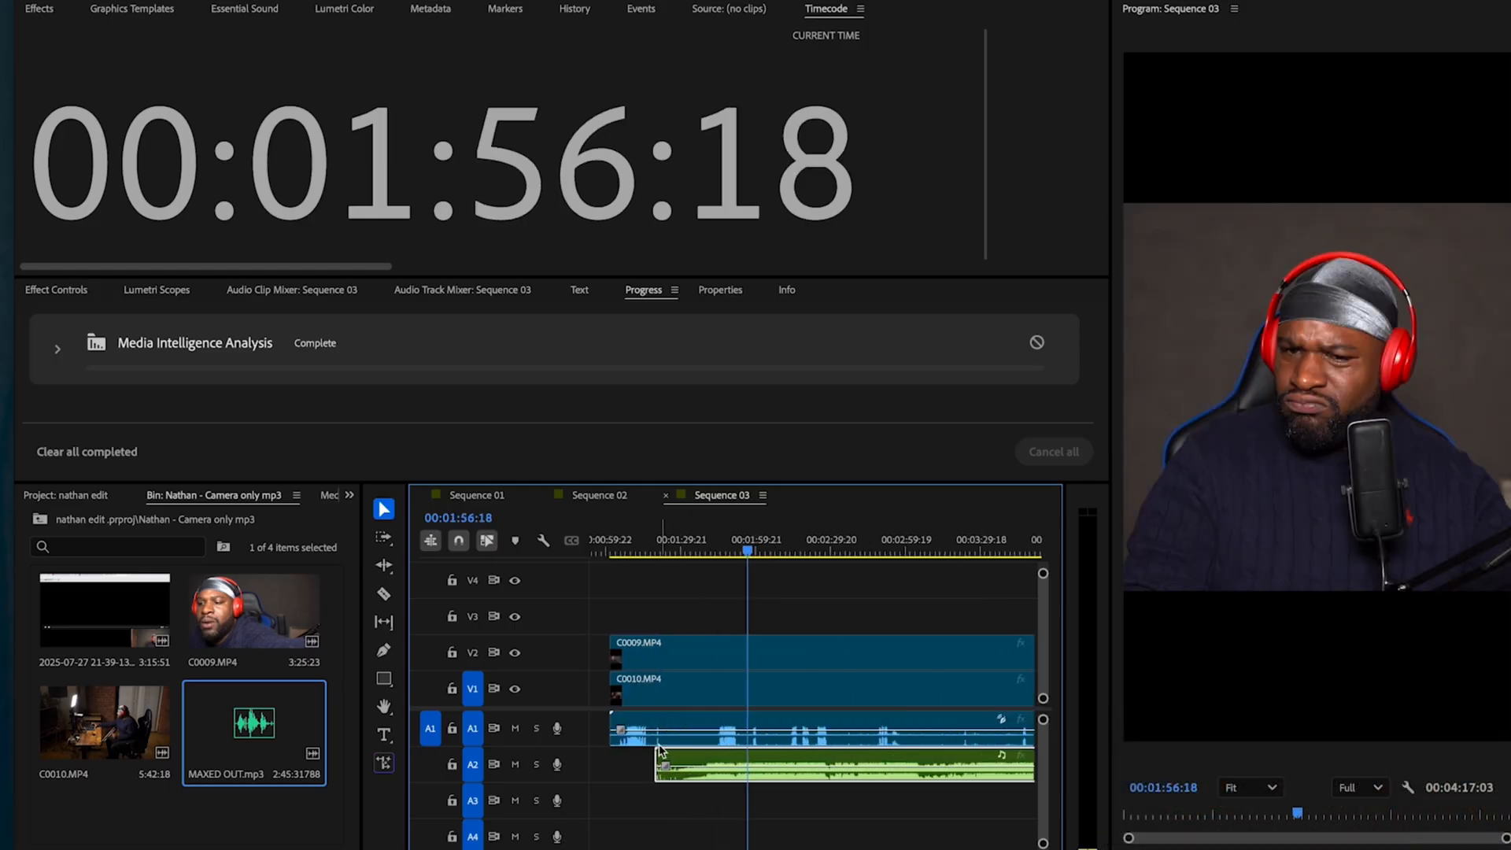
pyautogui.scroll(-5, 708, 691)
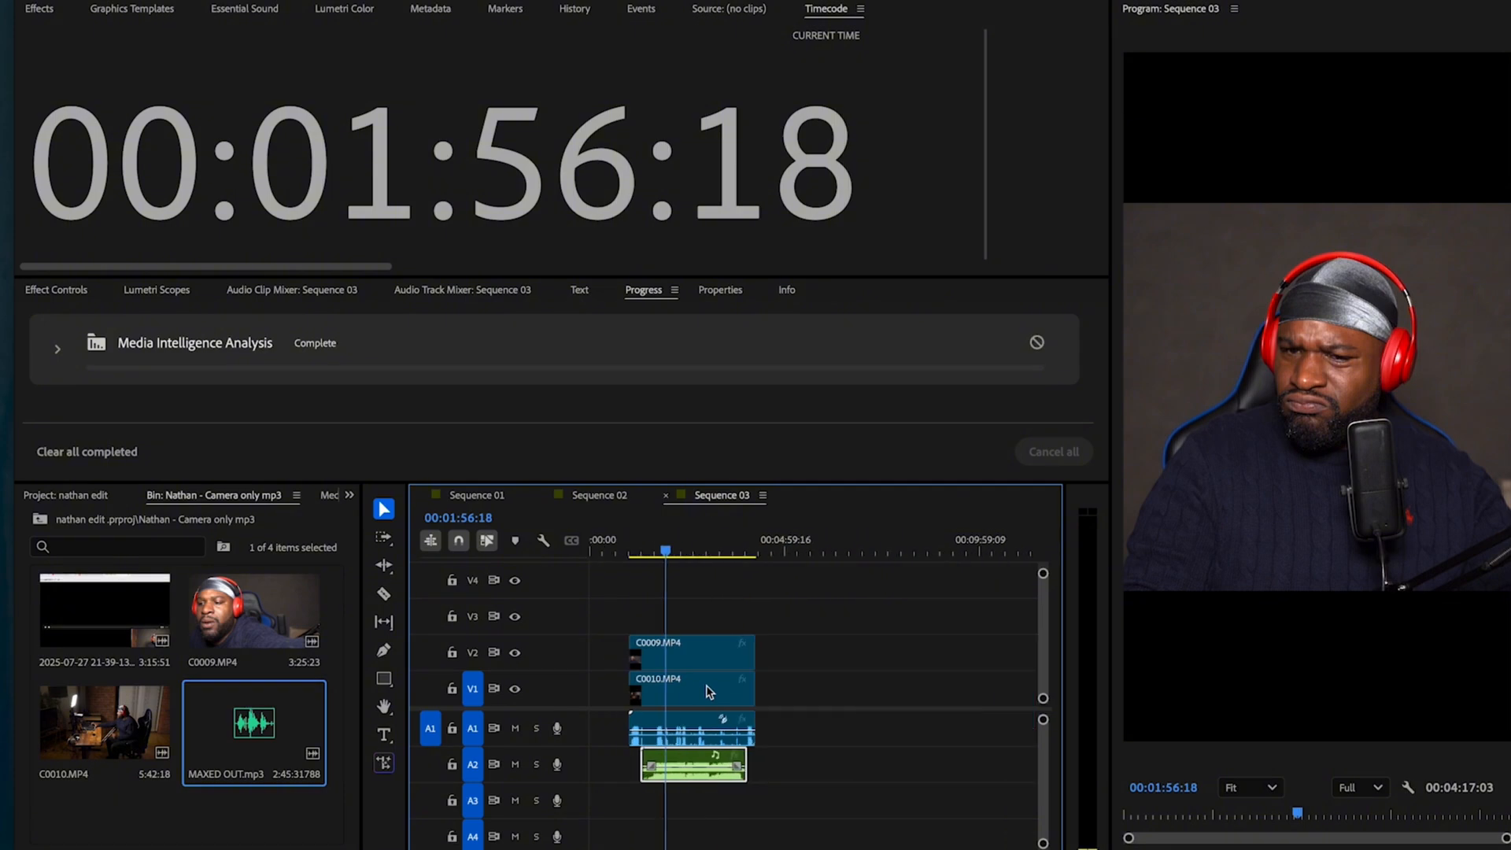
pyautogui.click(681, 663)
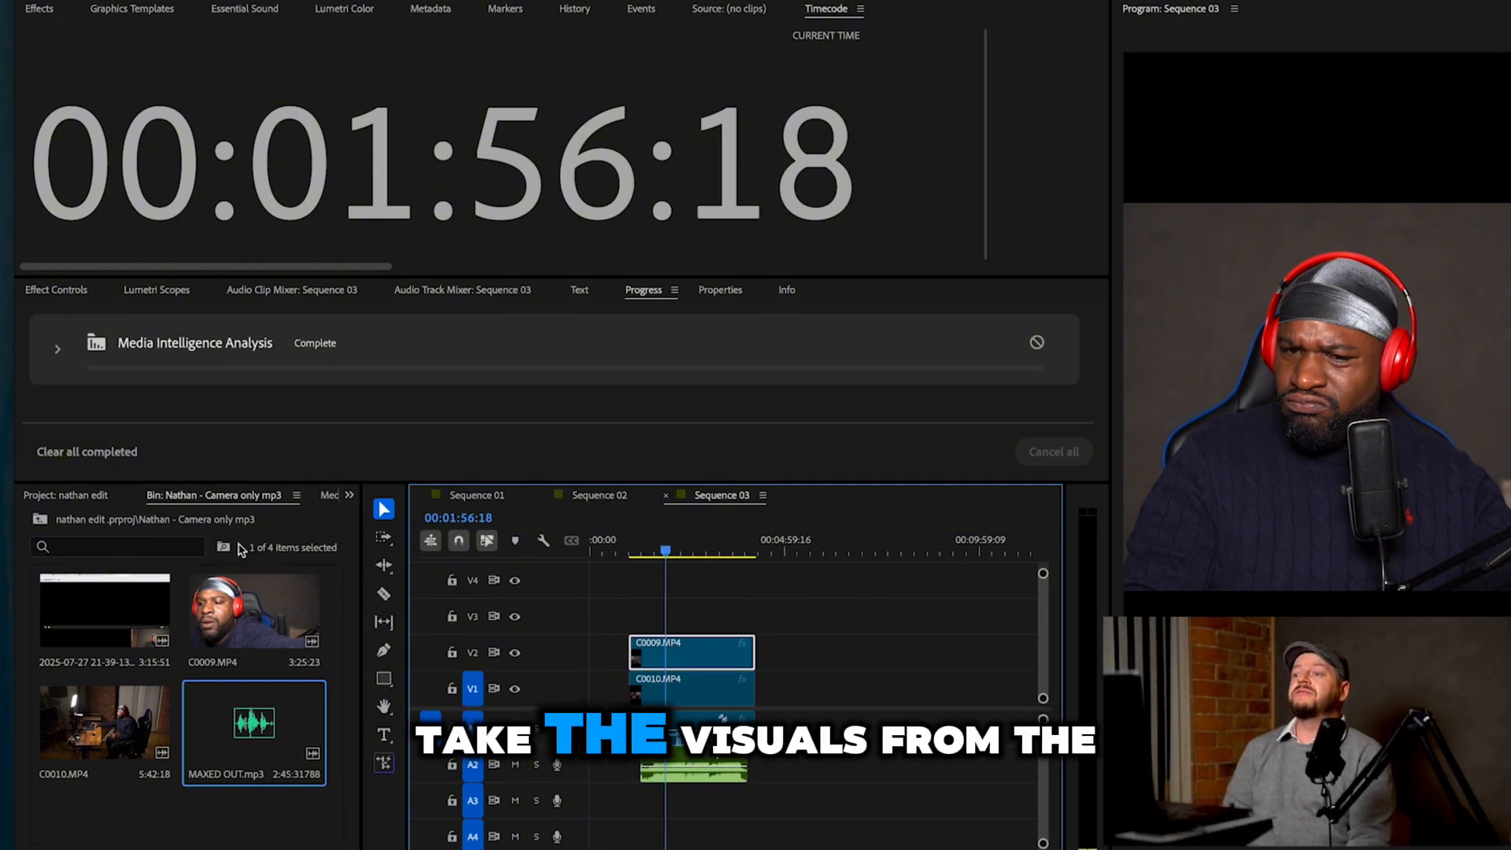
pyautogui.click(53, 291)
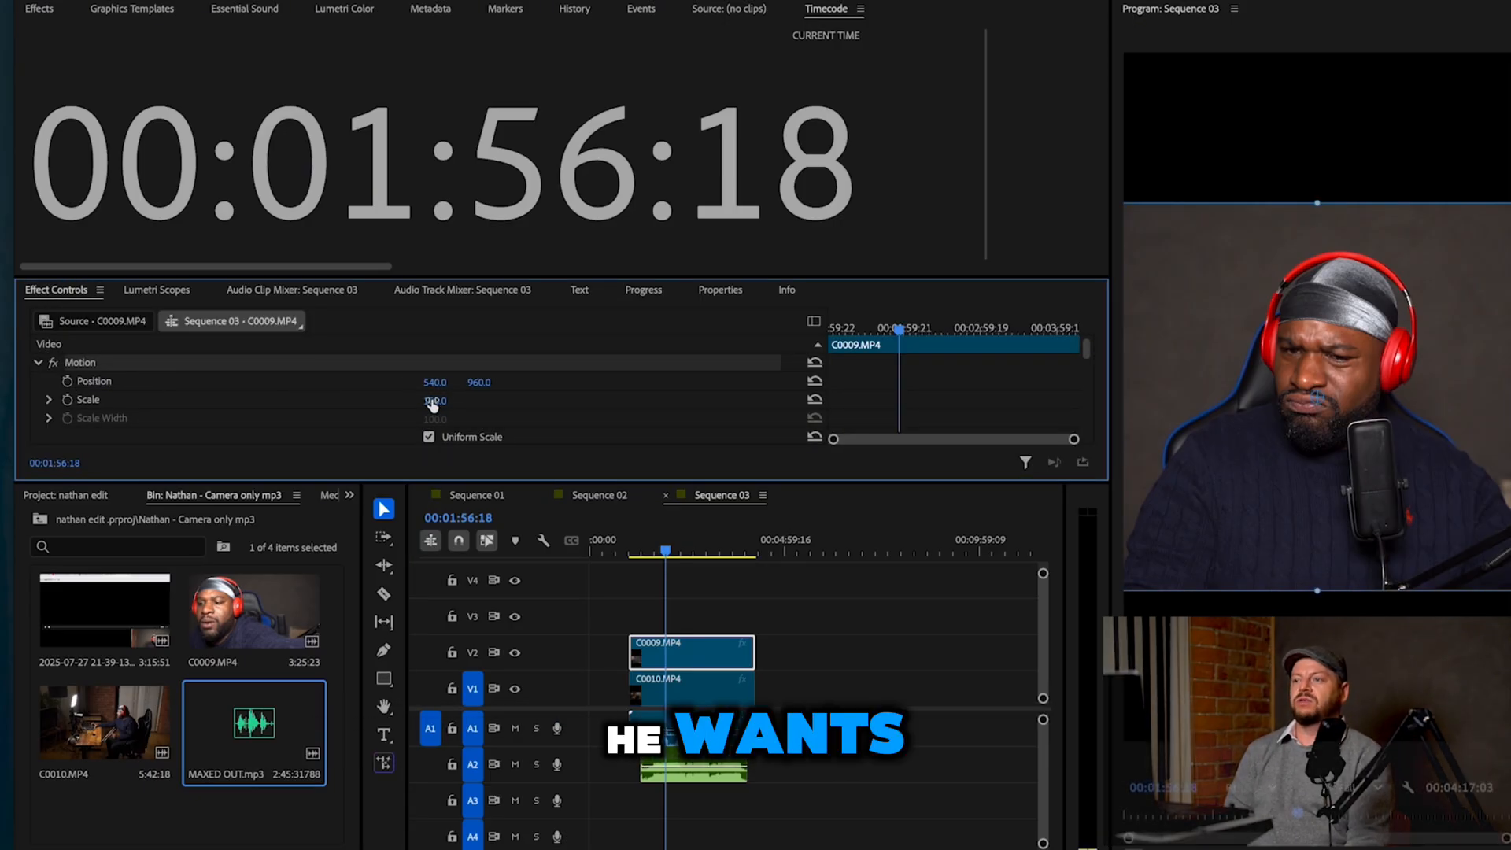
pyautogui.moveTo(434, 401)
pyautogui.mouseDown()
pyautogui.moveTo(388, 401)
pyautogui.moveTo(433, 401)
pyautogui.mouseUp()
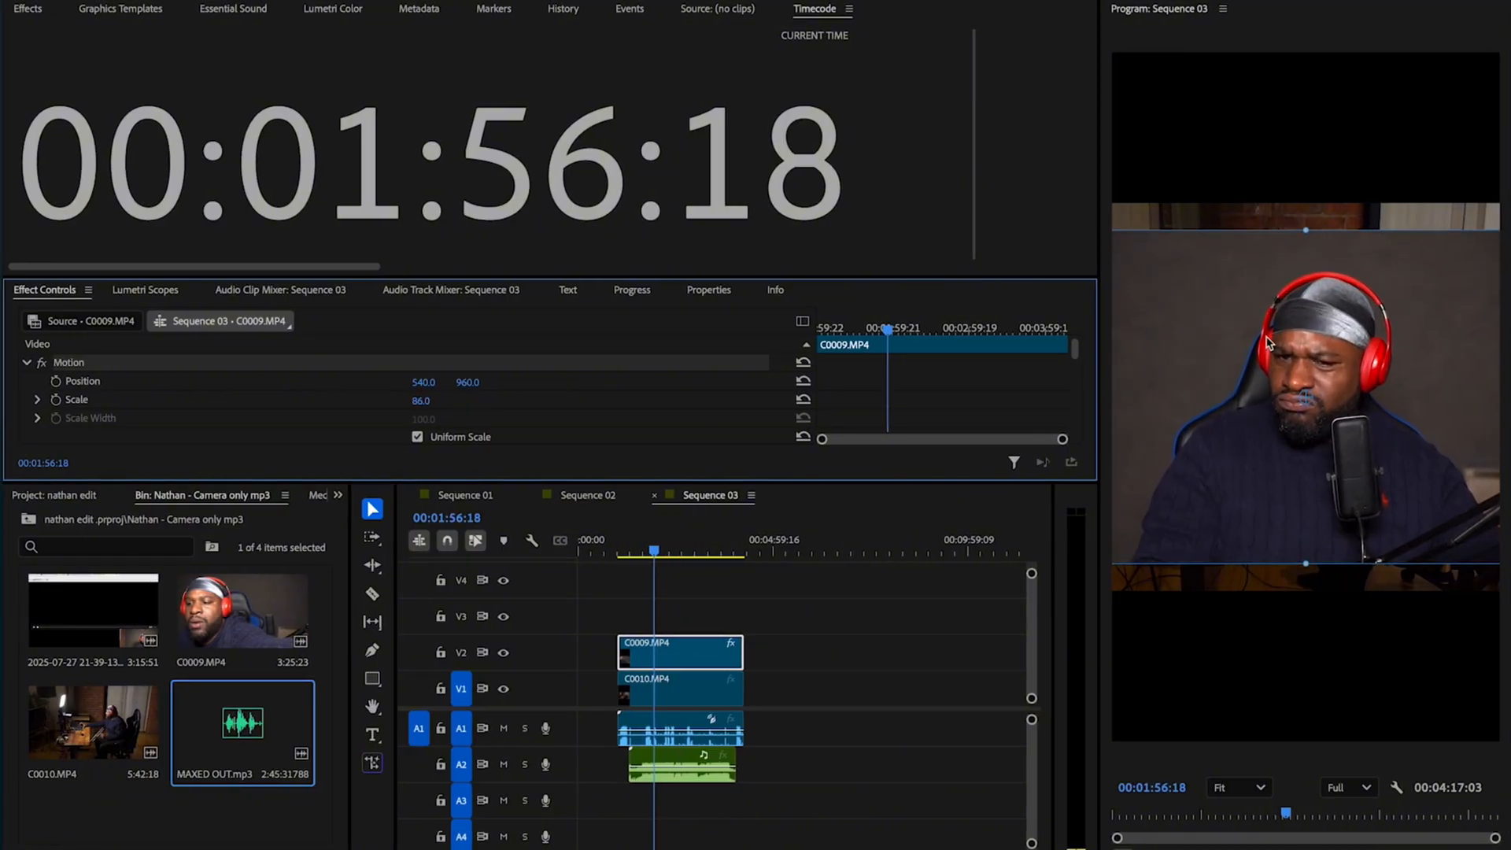
pyautogui.moveTo(1268, 341); pyautogui.dragTo(1259, 163)
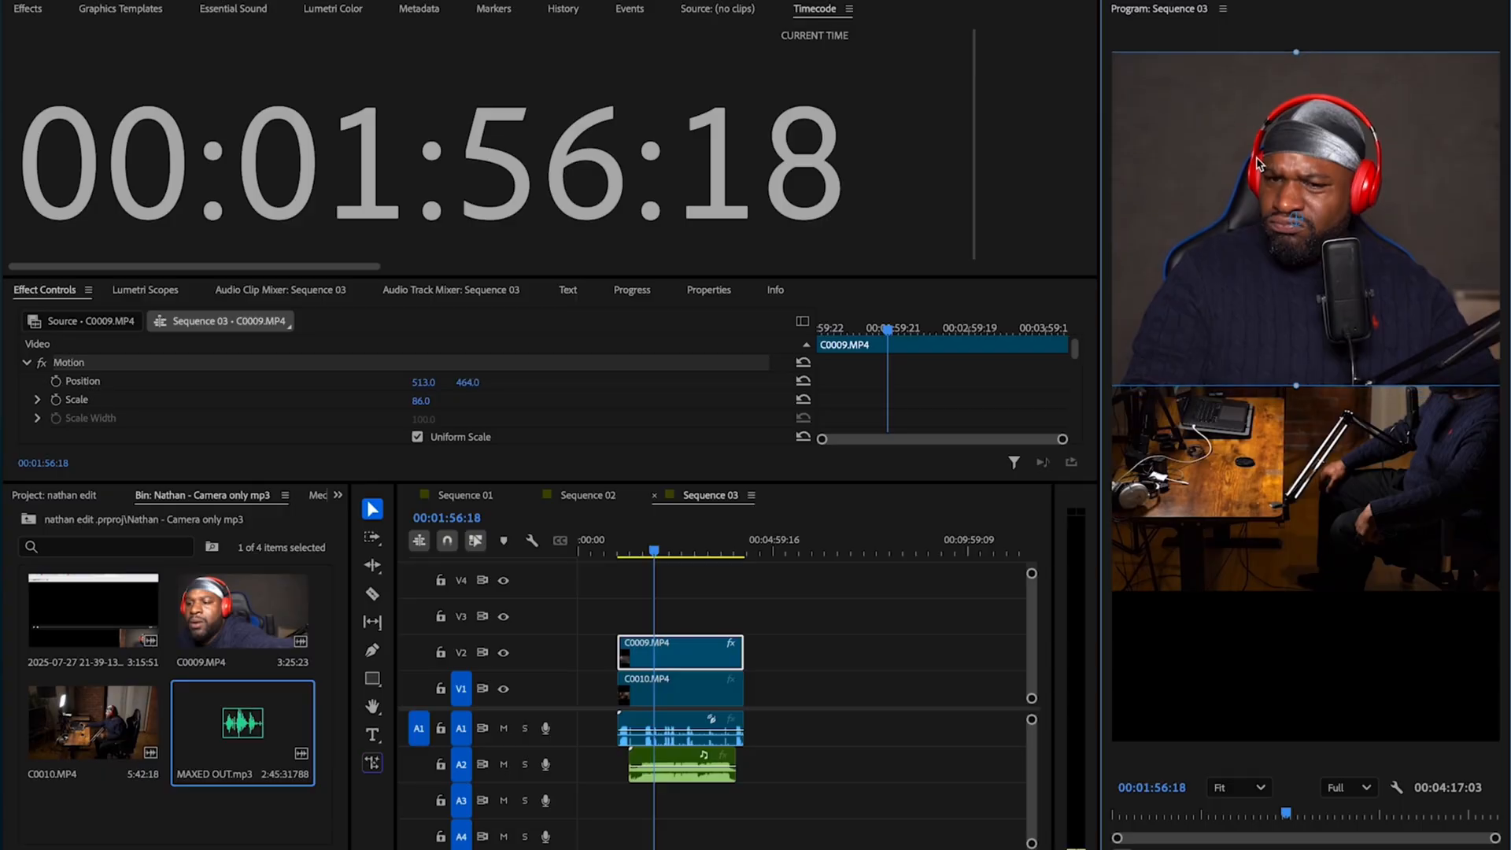
# Place the MAXED OUT cover image on V3, scale it to 127 and position it directly below C0009.MP4 in the frame.
pyautogui.moveTo(1460, 393); pyautogui.dragTo(607, 608)
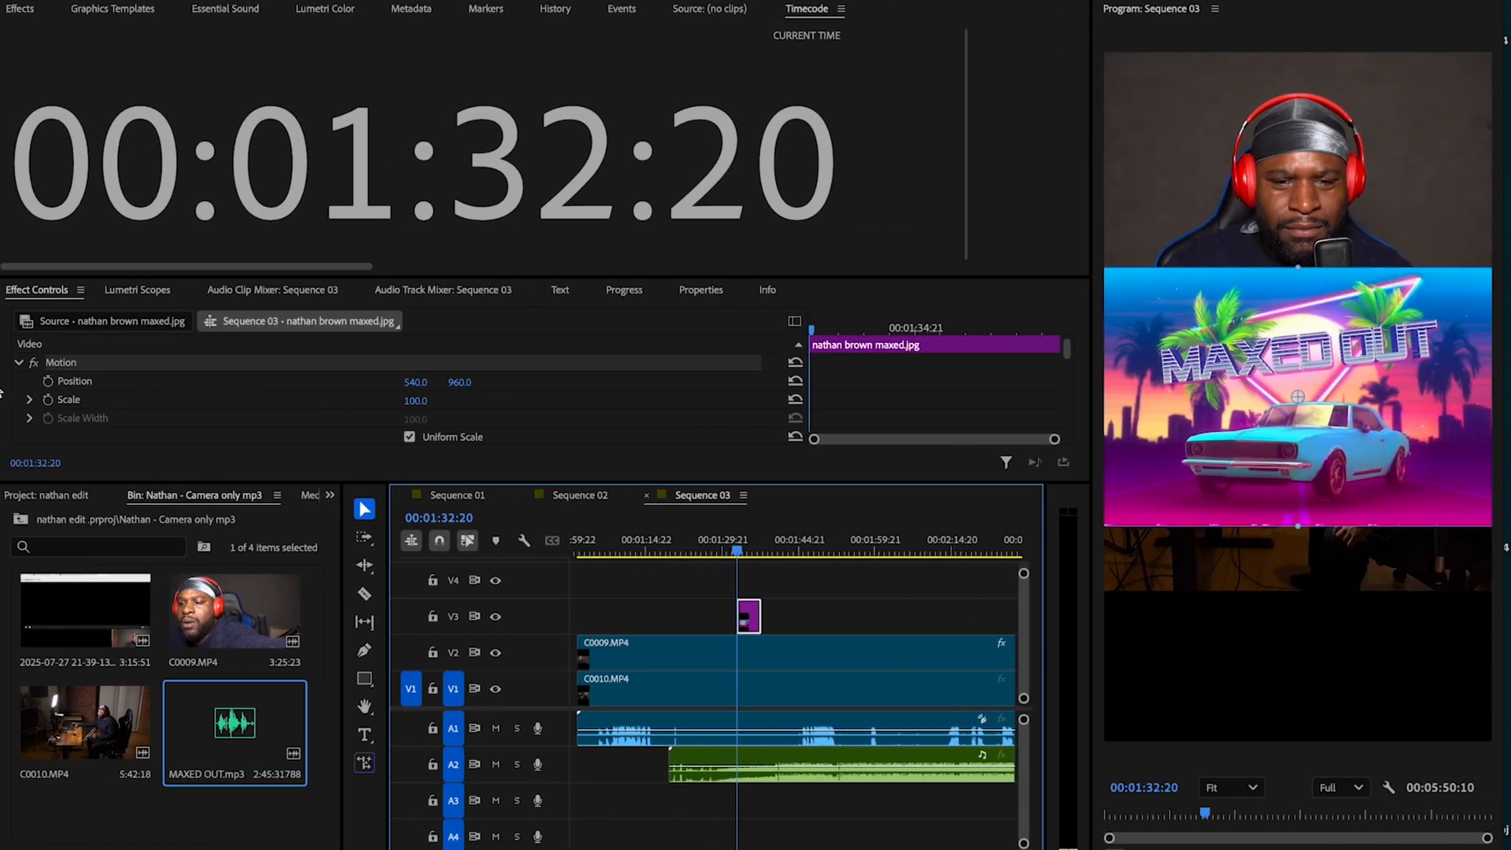
pyautogui.moveTo(412, 405)
pyautogui.mouseDown()
pyautogui.moveTo(425, 404)
pyautogui.moveTo(397, 405)
pyautogui.mouseUp()
pyautogui.moveTo(1271, 476); pyautogui.dragTo(1260, 736)
pyautogui.hotkey('ctrl', 'z')
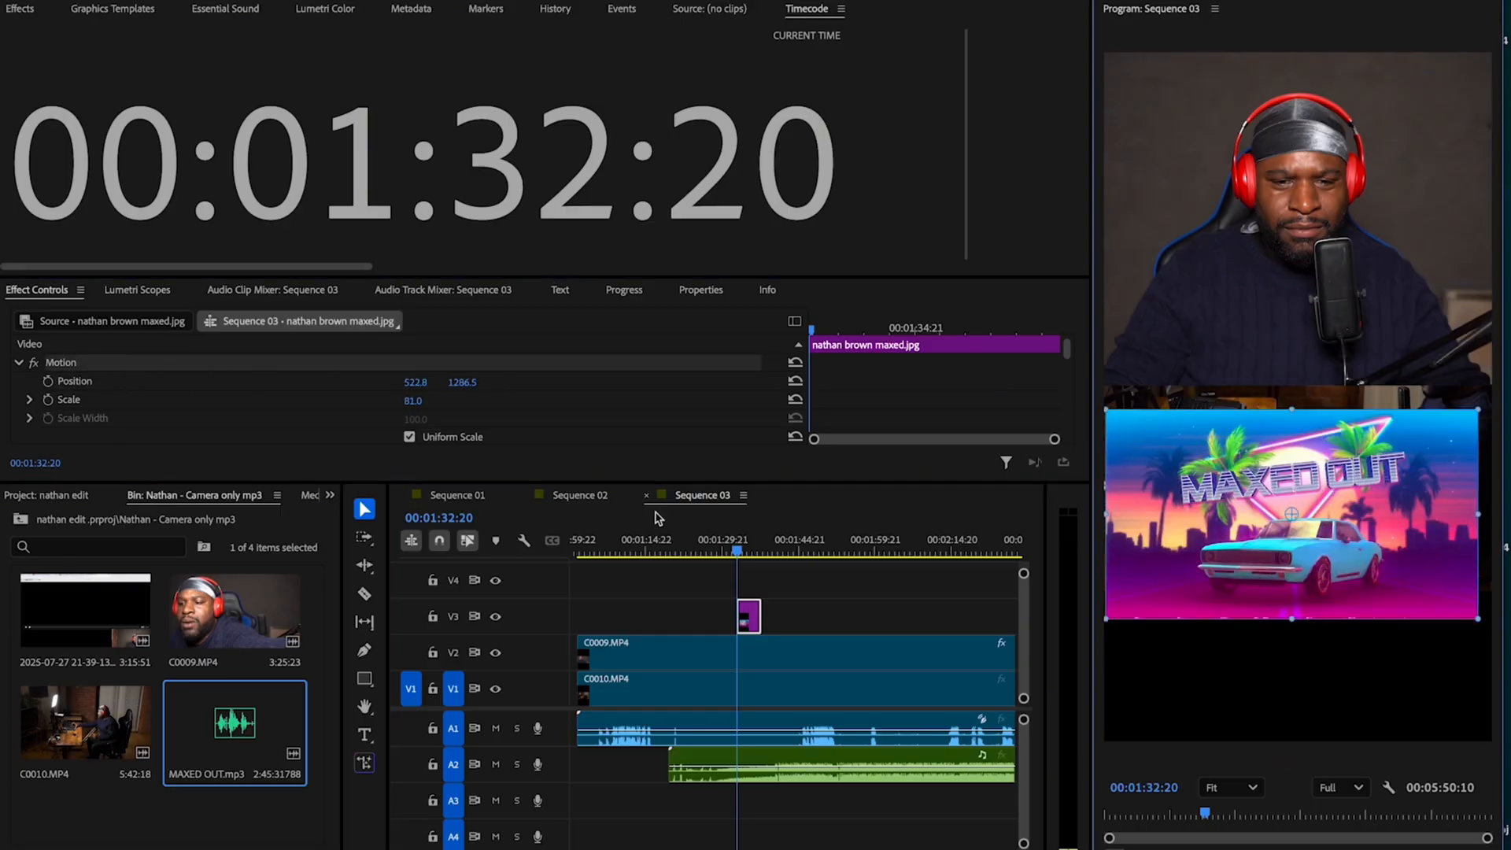
pyautogui.moveTo(410, 405); pyautogui.dragTo(444, 405)
pyautogui.moveTo(1196, 445); pyautogui.dragTo(1203, 476)
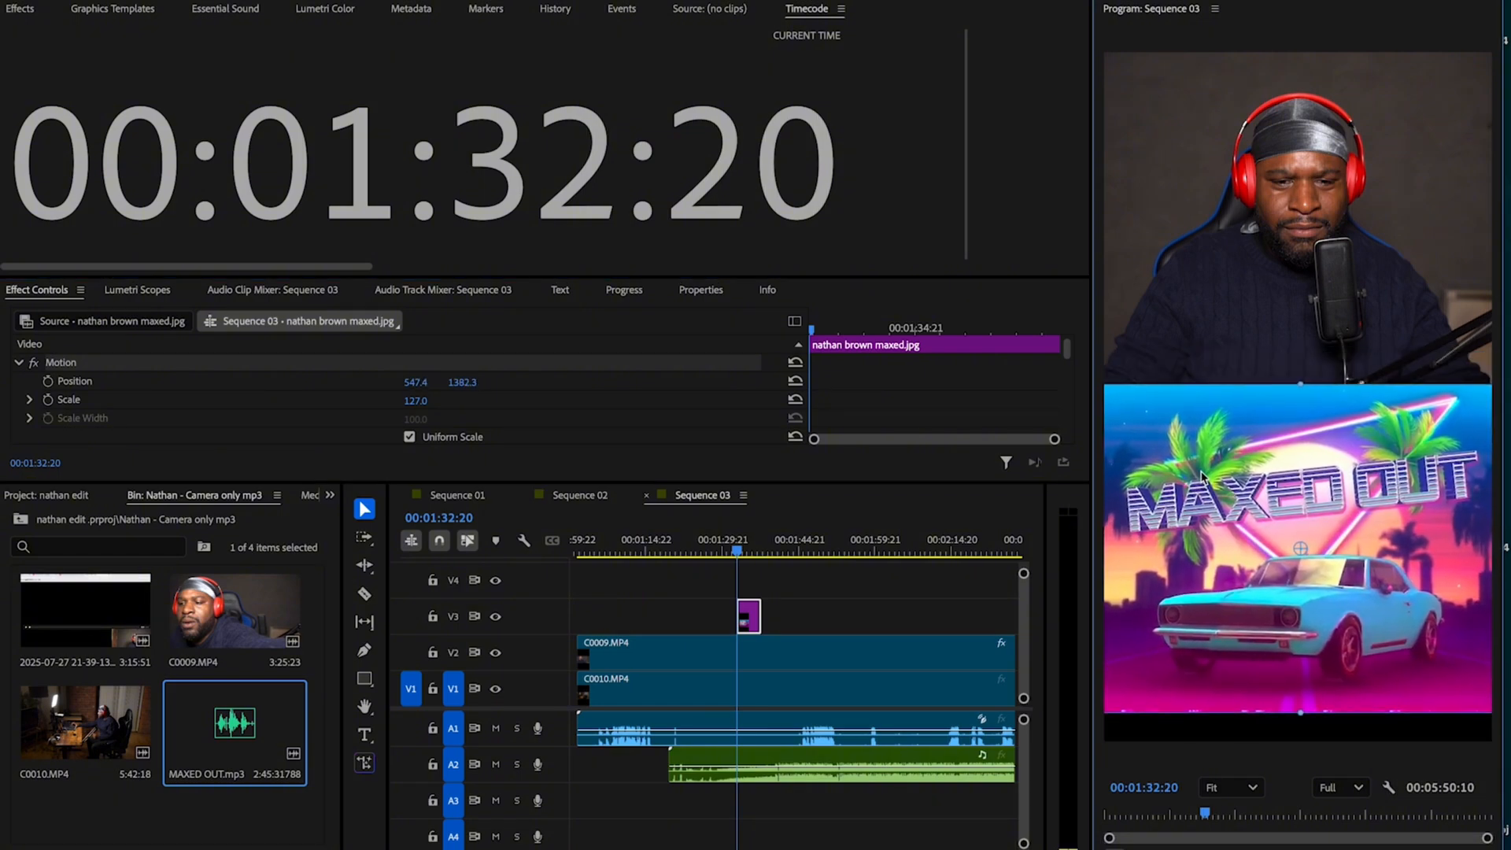
# Extend the cover image clip on V3 to span the full length of the song on A2.
pyautogui.scroll(2, 768, 622)
pyautogui.moveTo(845, 618); pyautogui.dragTo(775, 618)
pyautogui.scroll(-1, 785, 687)
pyautogui.press('-')
pyautogui.scroll(-2, 786, 687)
pyautogui.press('-')
pyautogui.press('-')
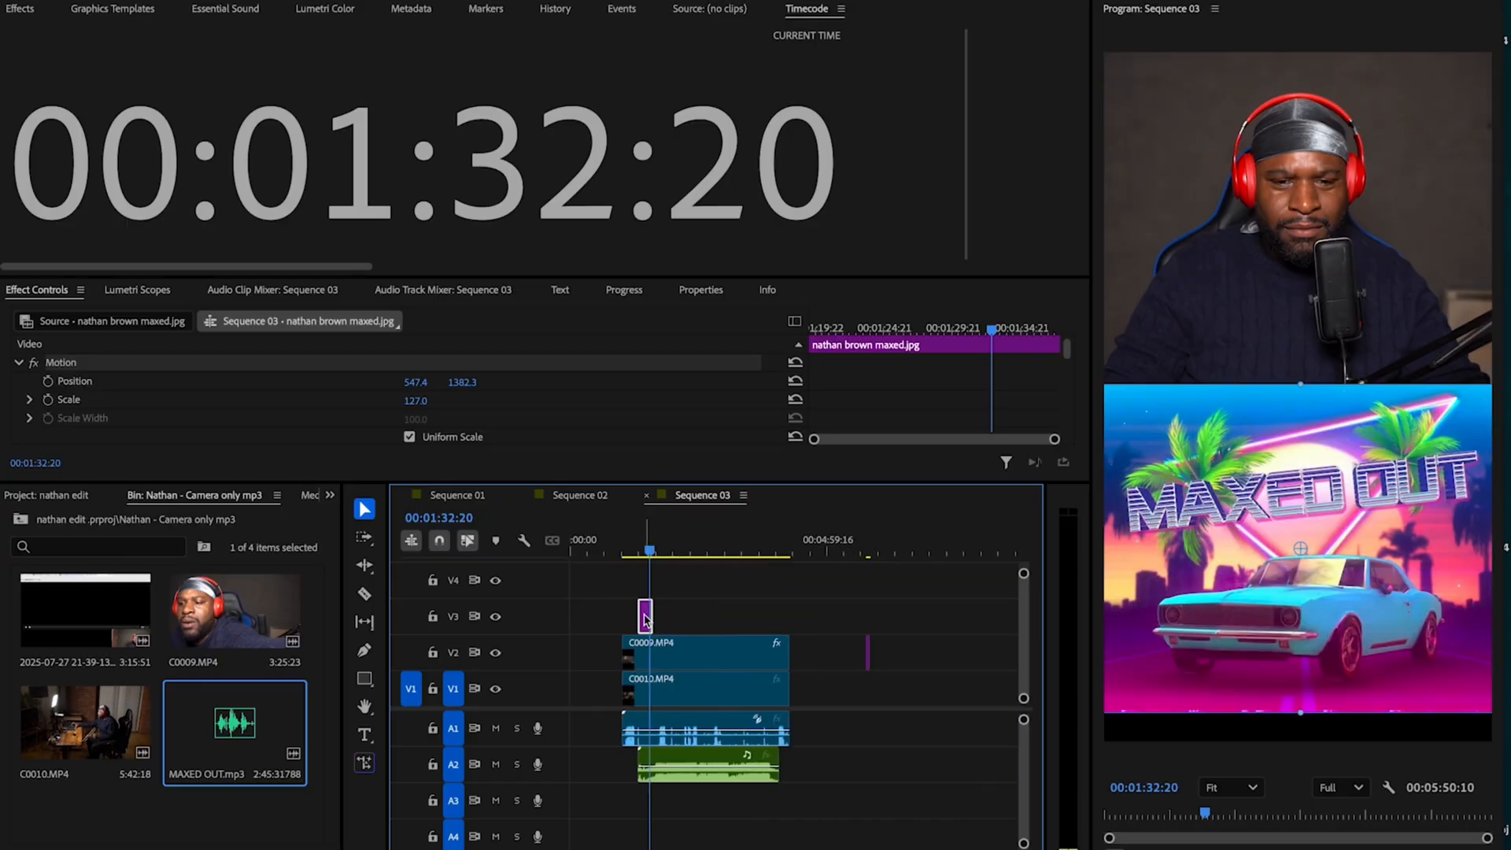
pyautogui.moveTo(653, 617); pyautogui.dragTo(778, 614)
pyautogui.press('=')
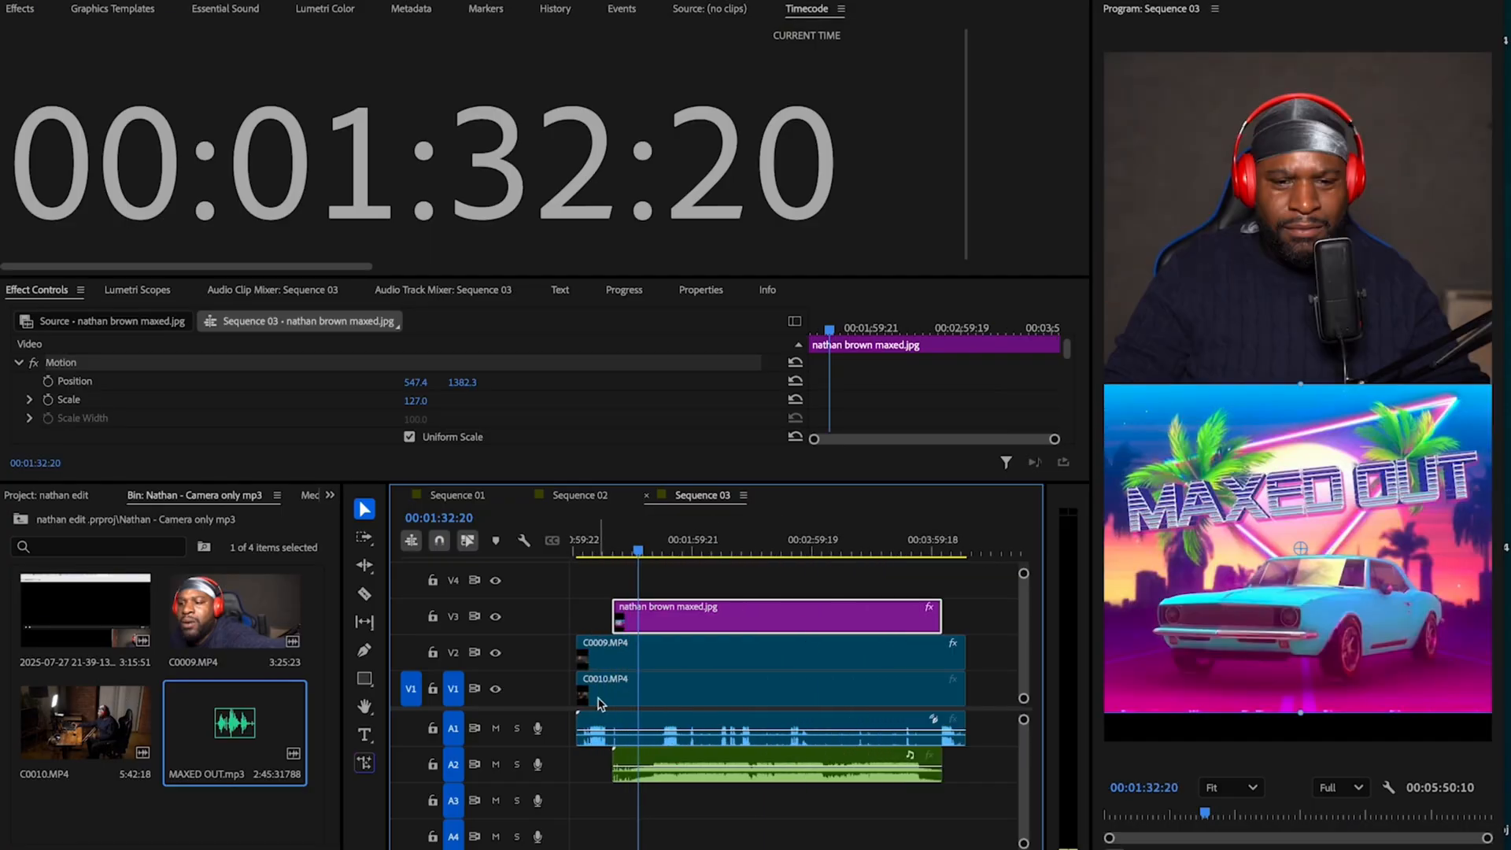
# Cut C0009.MP4, C0010.MP4 and the A1 audio at the song's start, 00:01:19:10, and delete the portions before it.
pyautogui.press('=')
pyautogui.click(638, 548)
pyautogui.moveTo(637, 549); pyautogui.dragTo(642, 549)
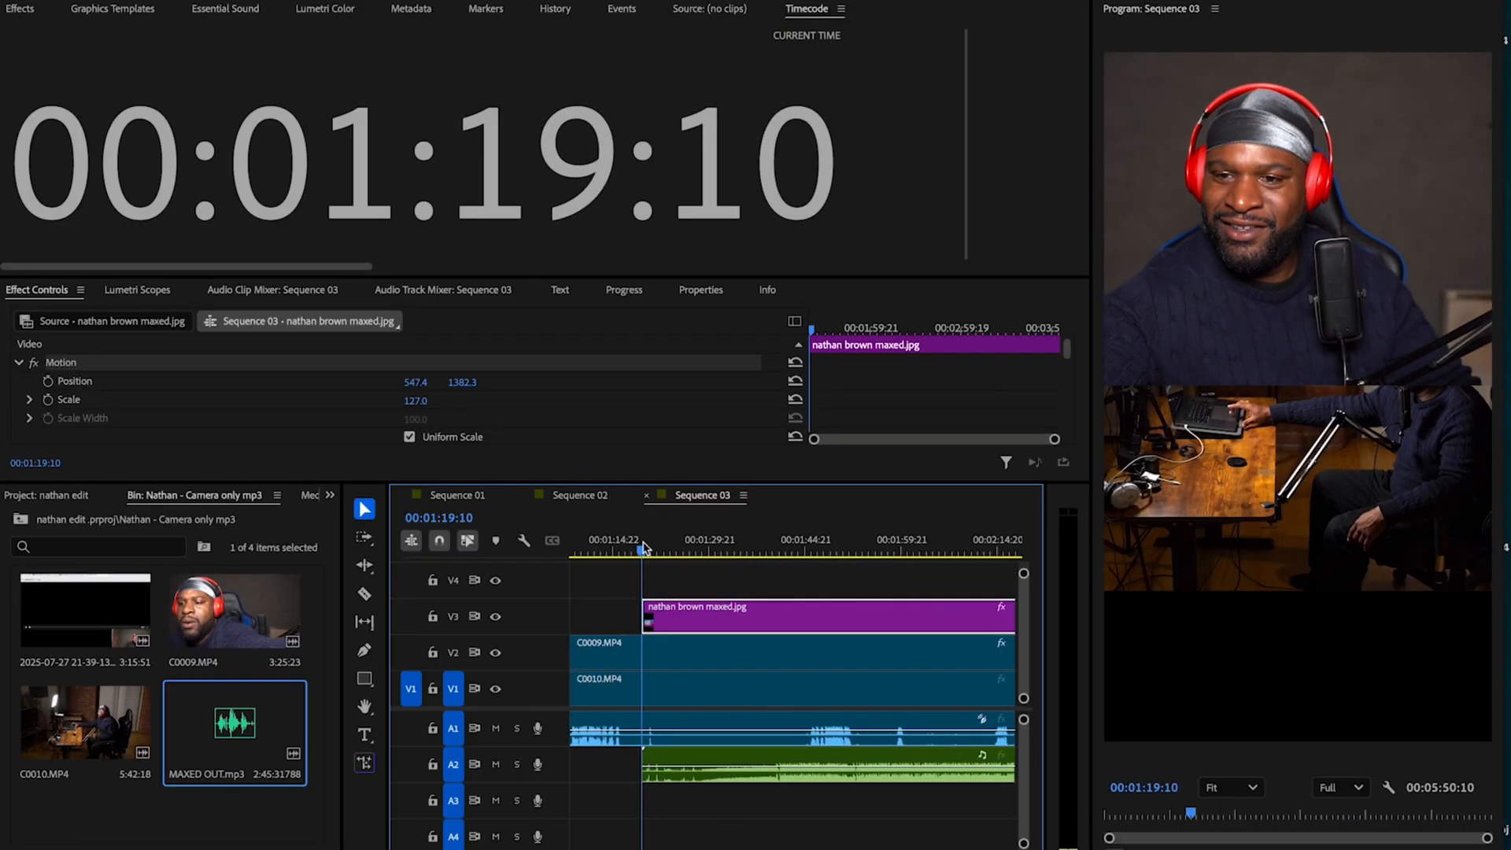
pyautogui.press('c')
pyautogui.keyDown('shift'); pyautogui.click(647, 689); pyautogui.keyUp('shift')
pyautogui.click(643, 728)
pyautogui.press('v')
pyautogui.moveTo(606, 780); pyautogui.dragTo(613, 640)
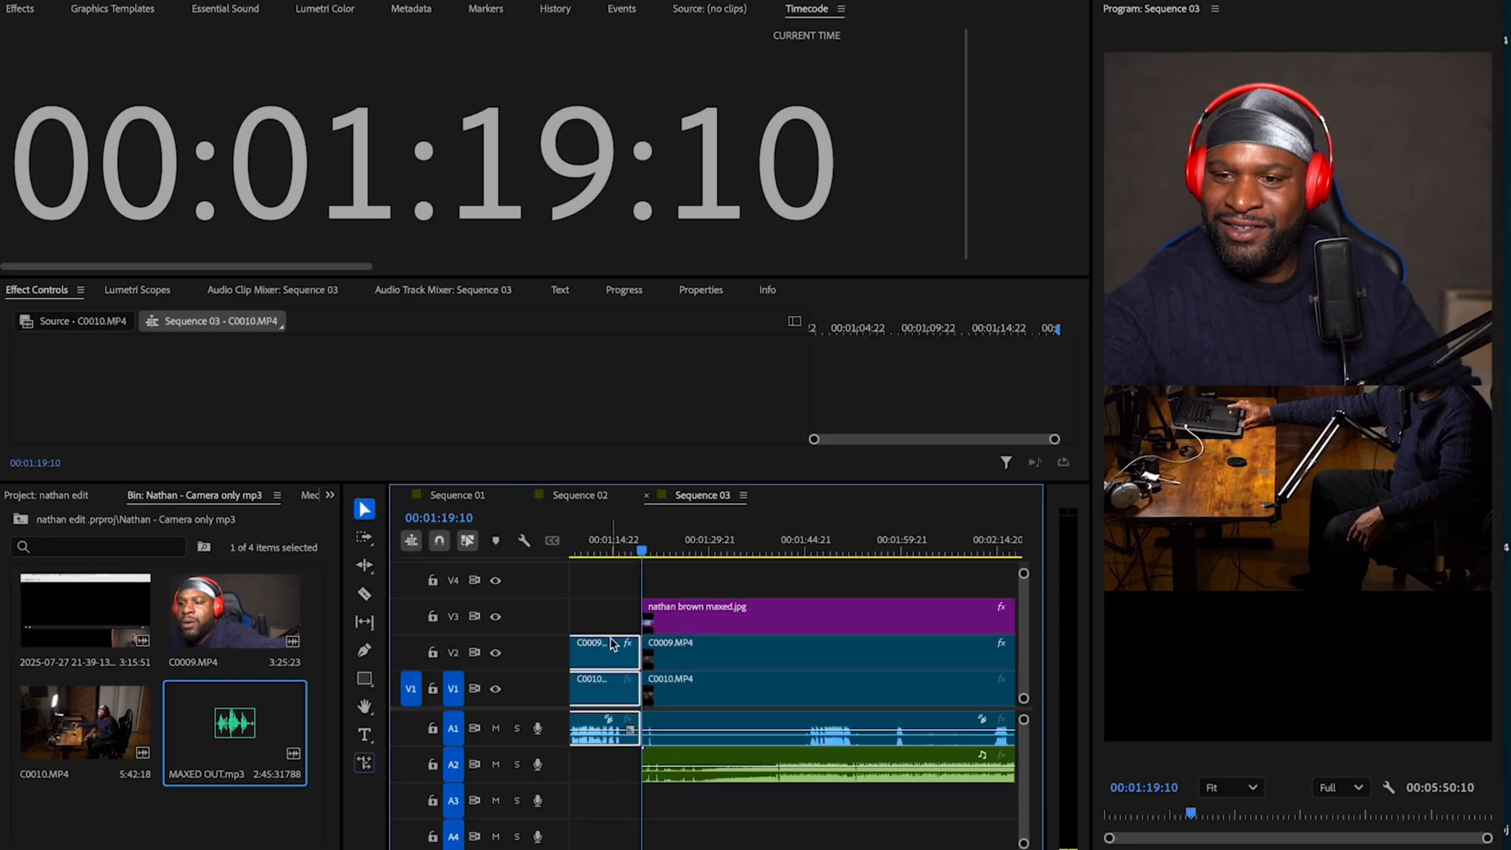
pyautogui.press('Delete')
pyautogui.press('-')
pyautogui.press('-')
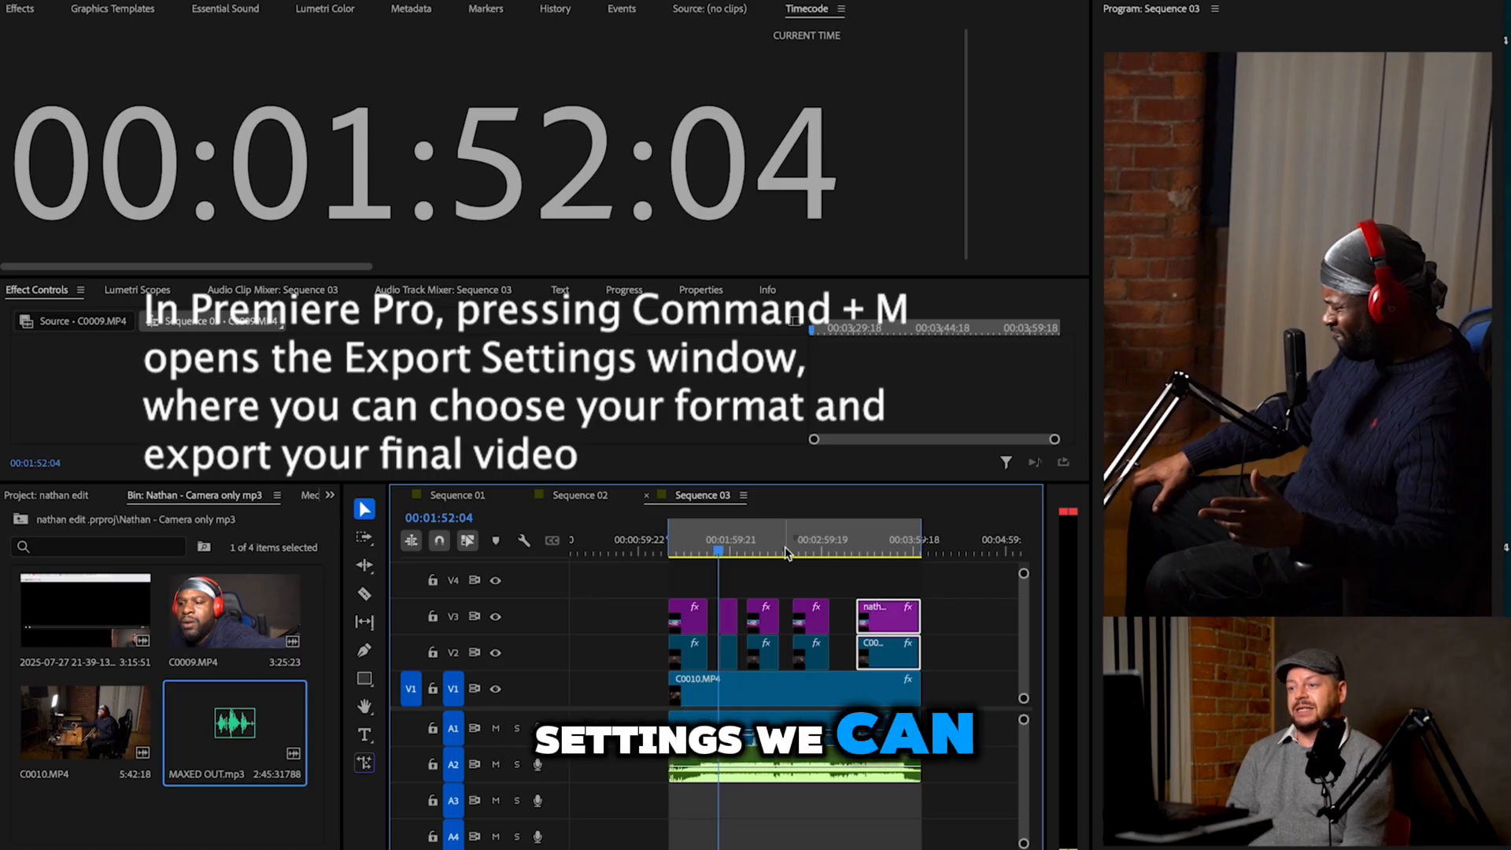
# Export the marked range to the Desktop as an H.264 MP4, naming the file with the artist's name followed by "reaction".
pyautogui.press('super+m')
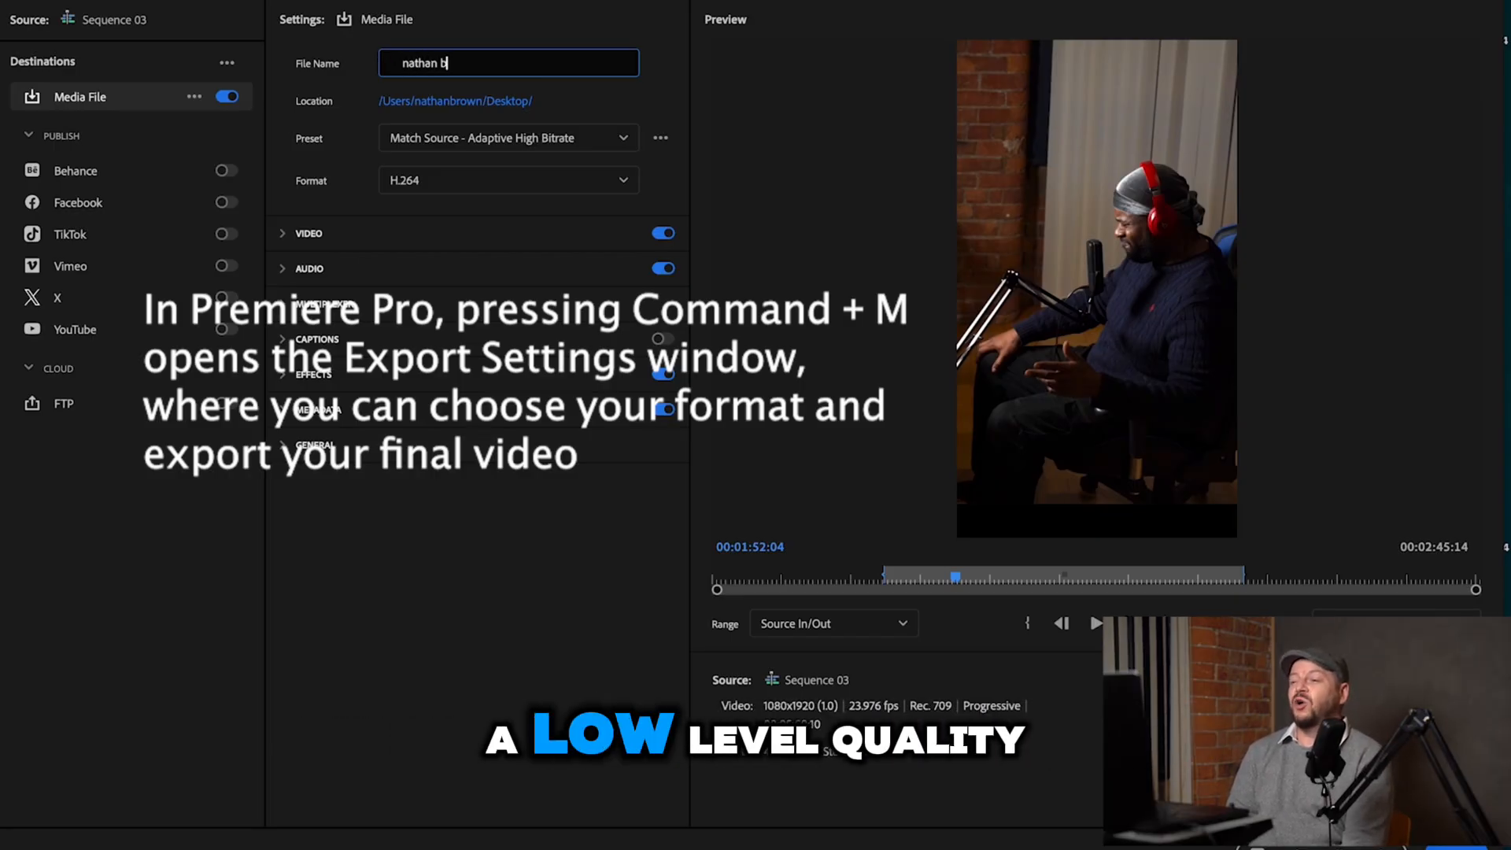
pyautogui.write('nathan brown reaction')
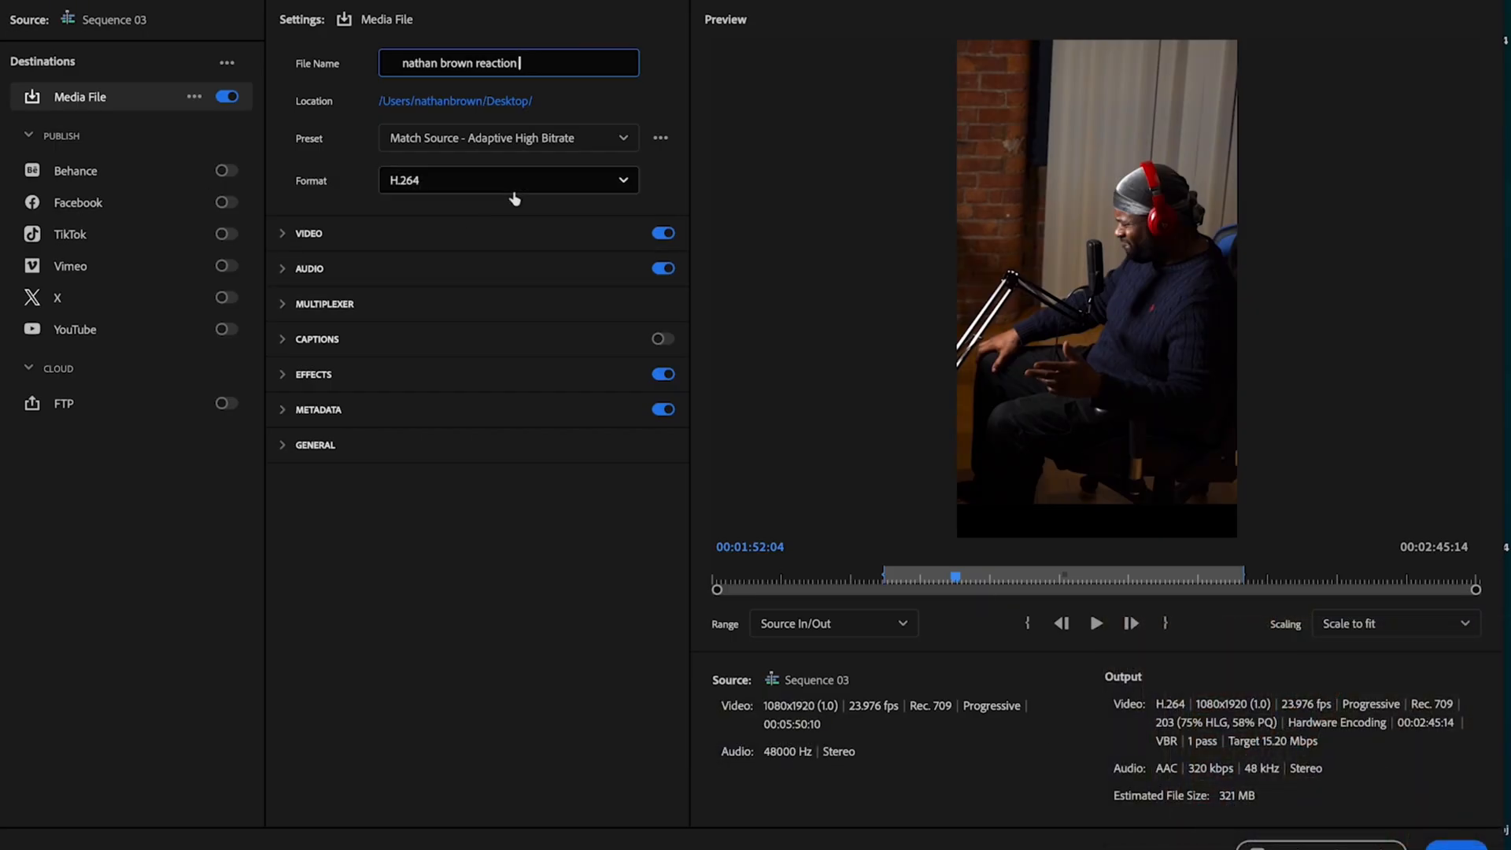
pyautogui.click(556, 102)
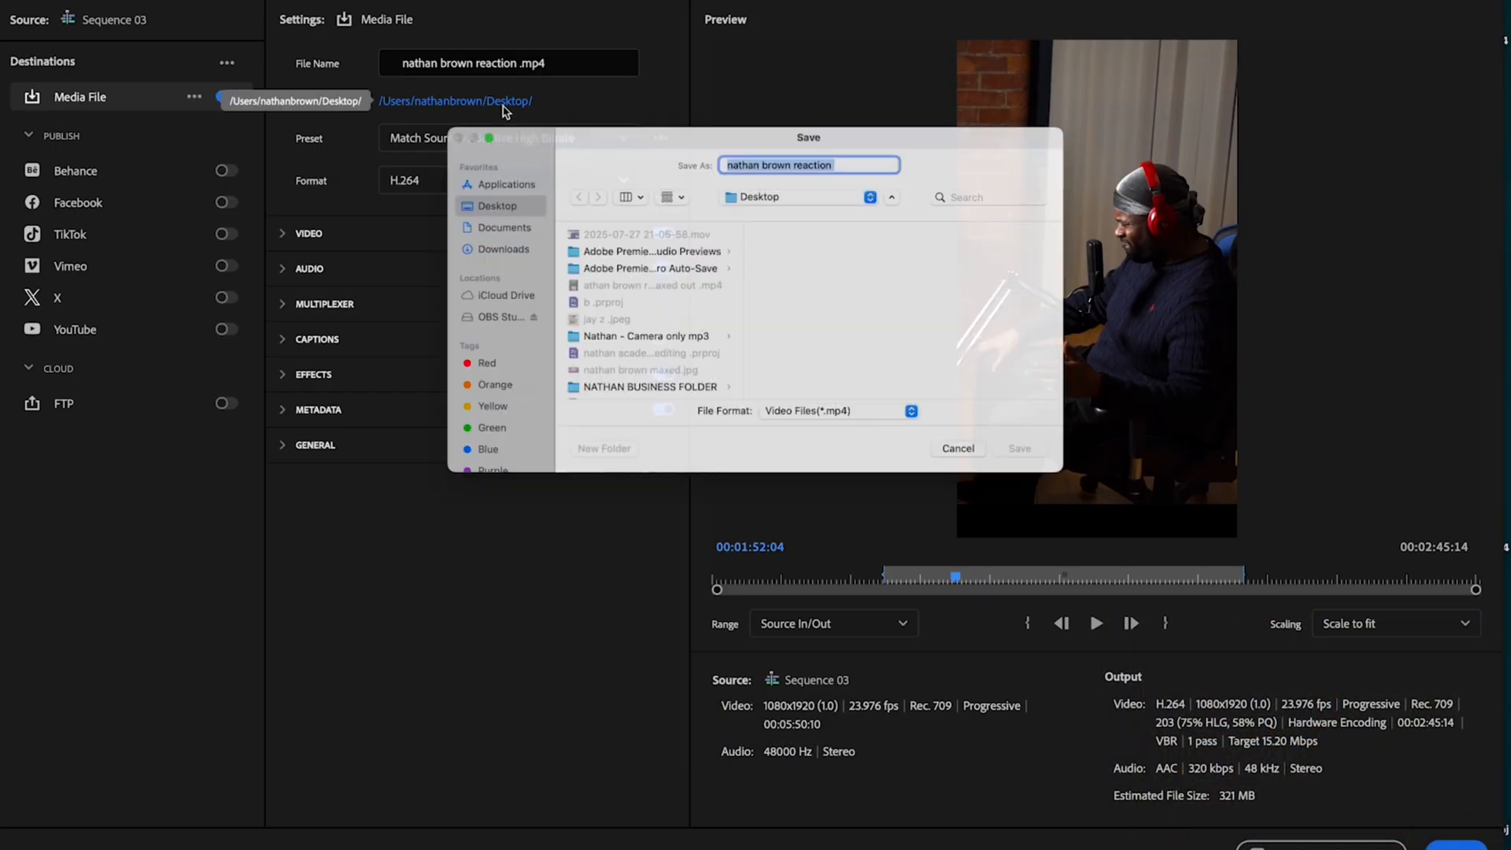
pyautogui.click(1049, 470)
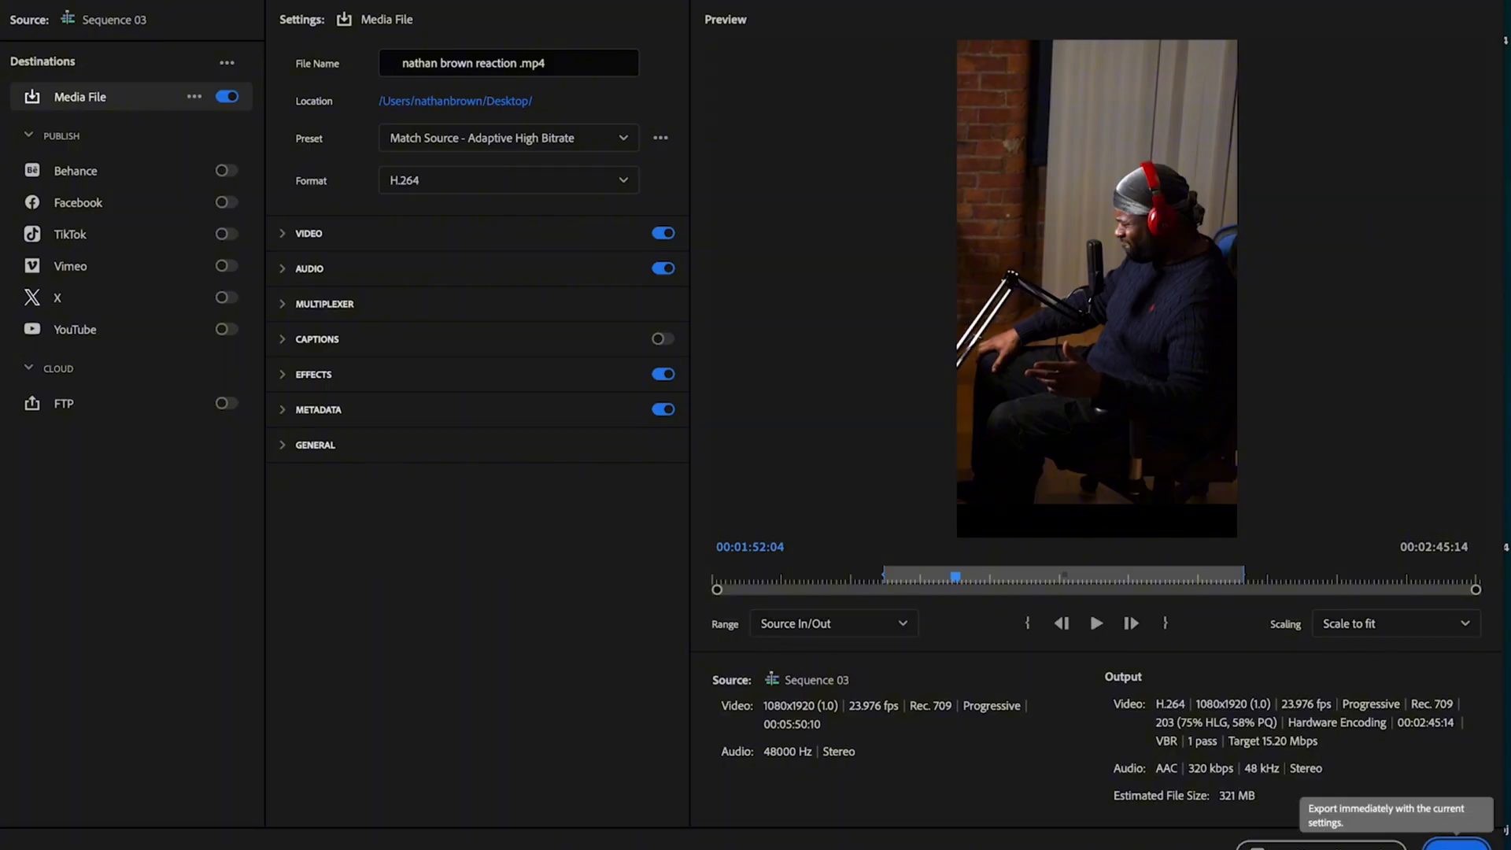
pyautogui.click(1456, 844)
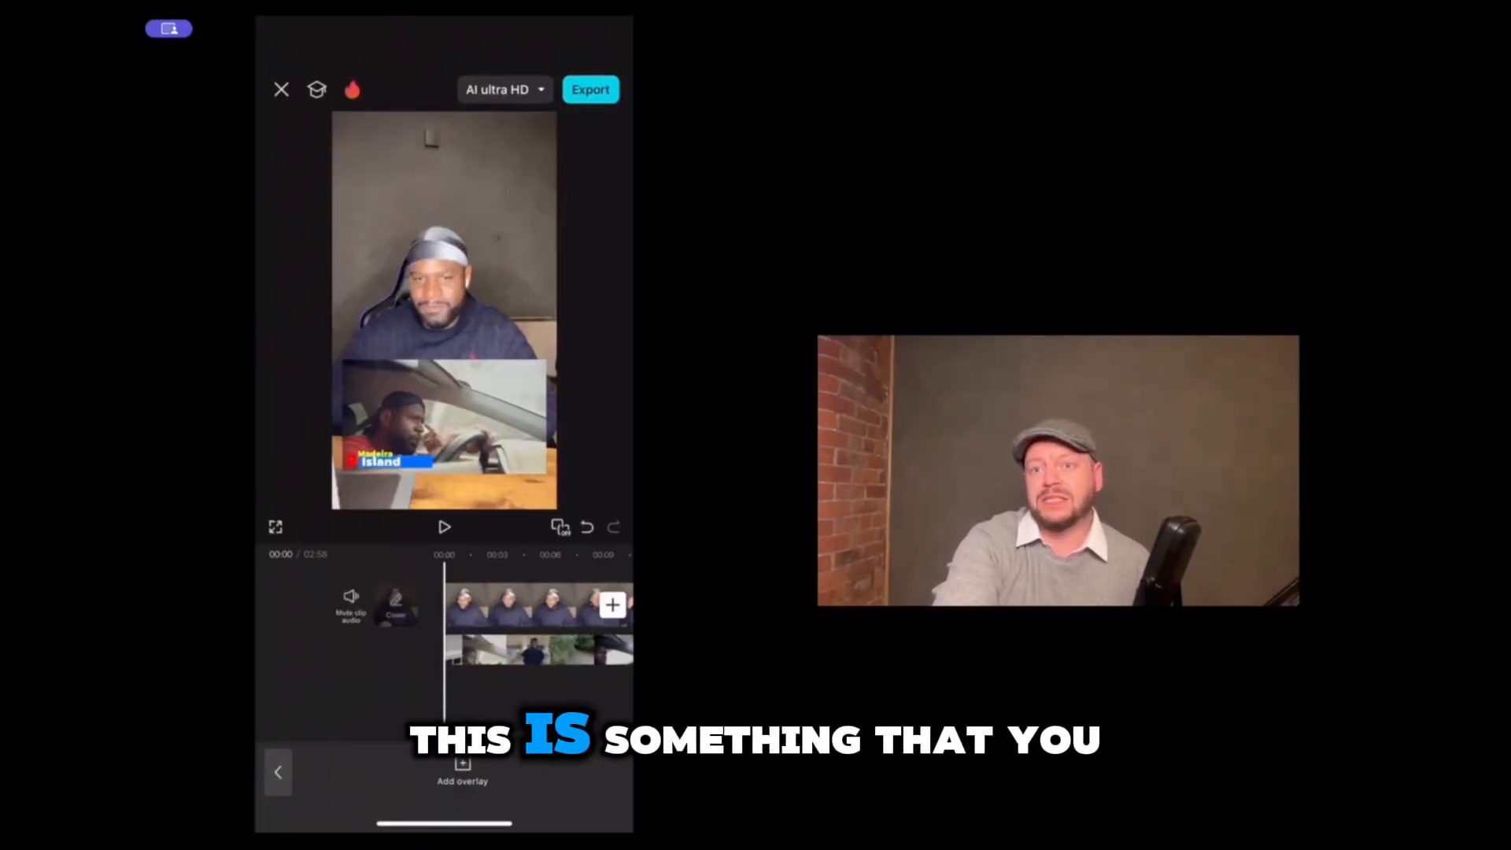
# In the CapCut mobile project, extract the audio from the music video overlay.
pyautogui.hscroll(4, 443, 622)
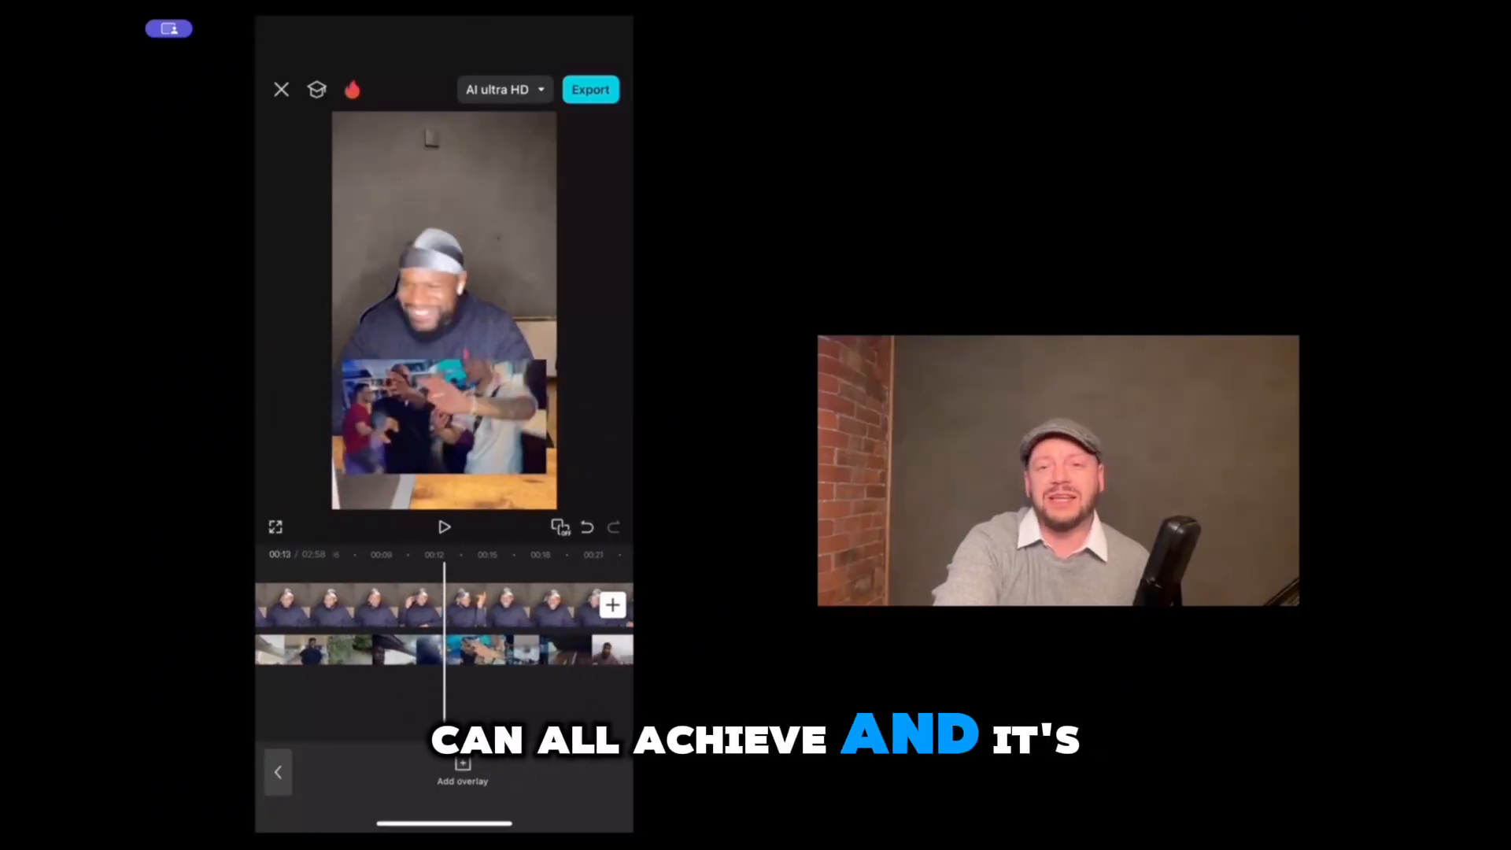
pyautogui.hscroll(-4, 444, 622)
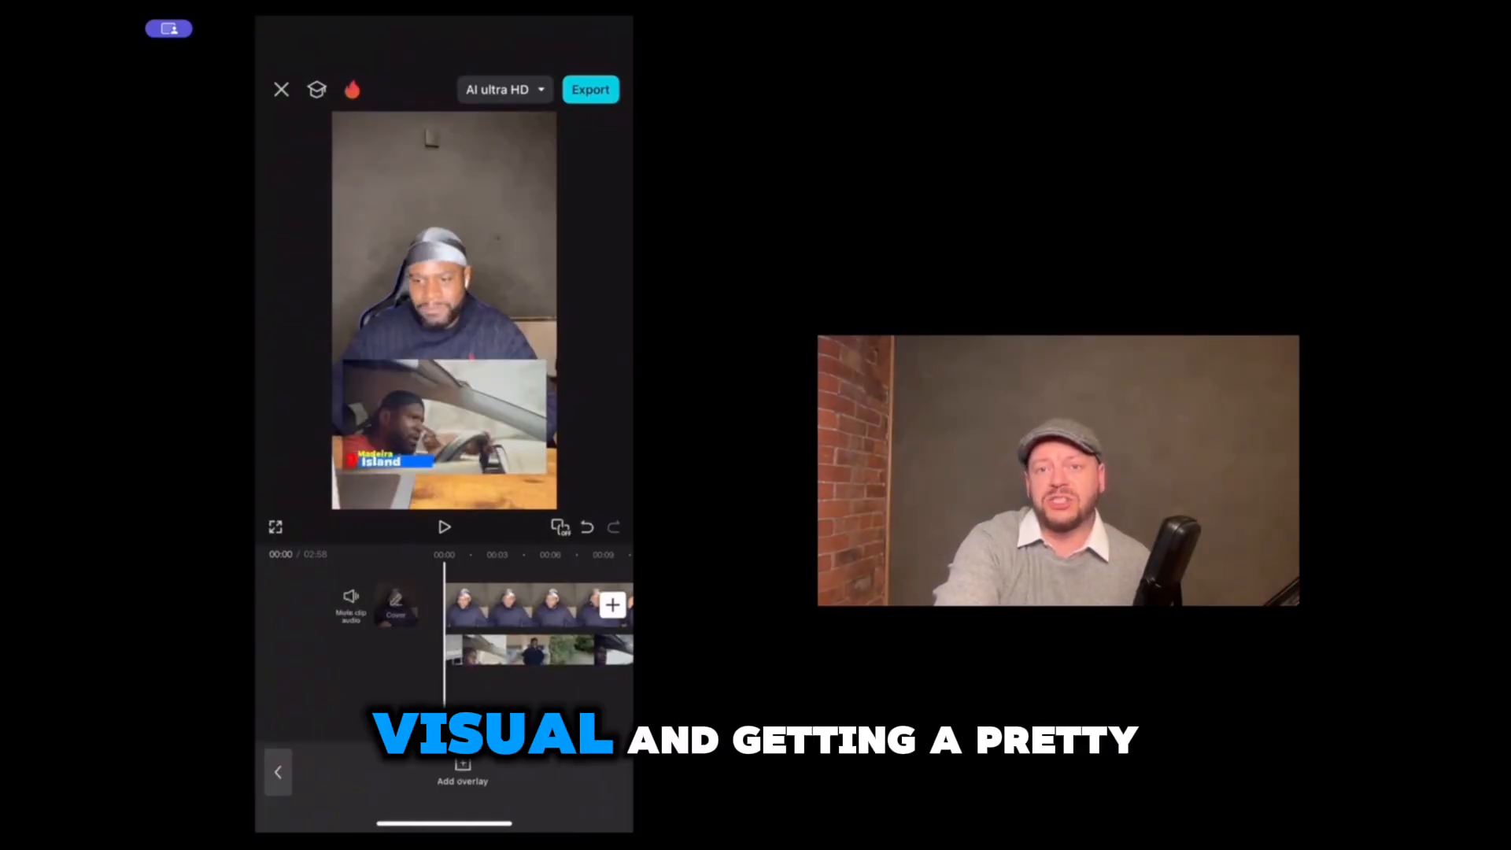
pyautogui.click(535, 649)
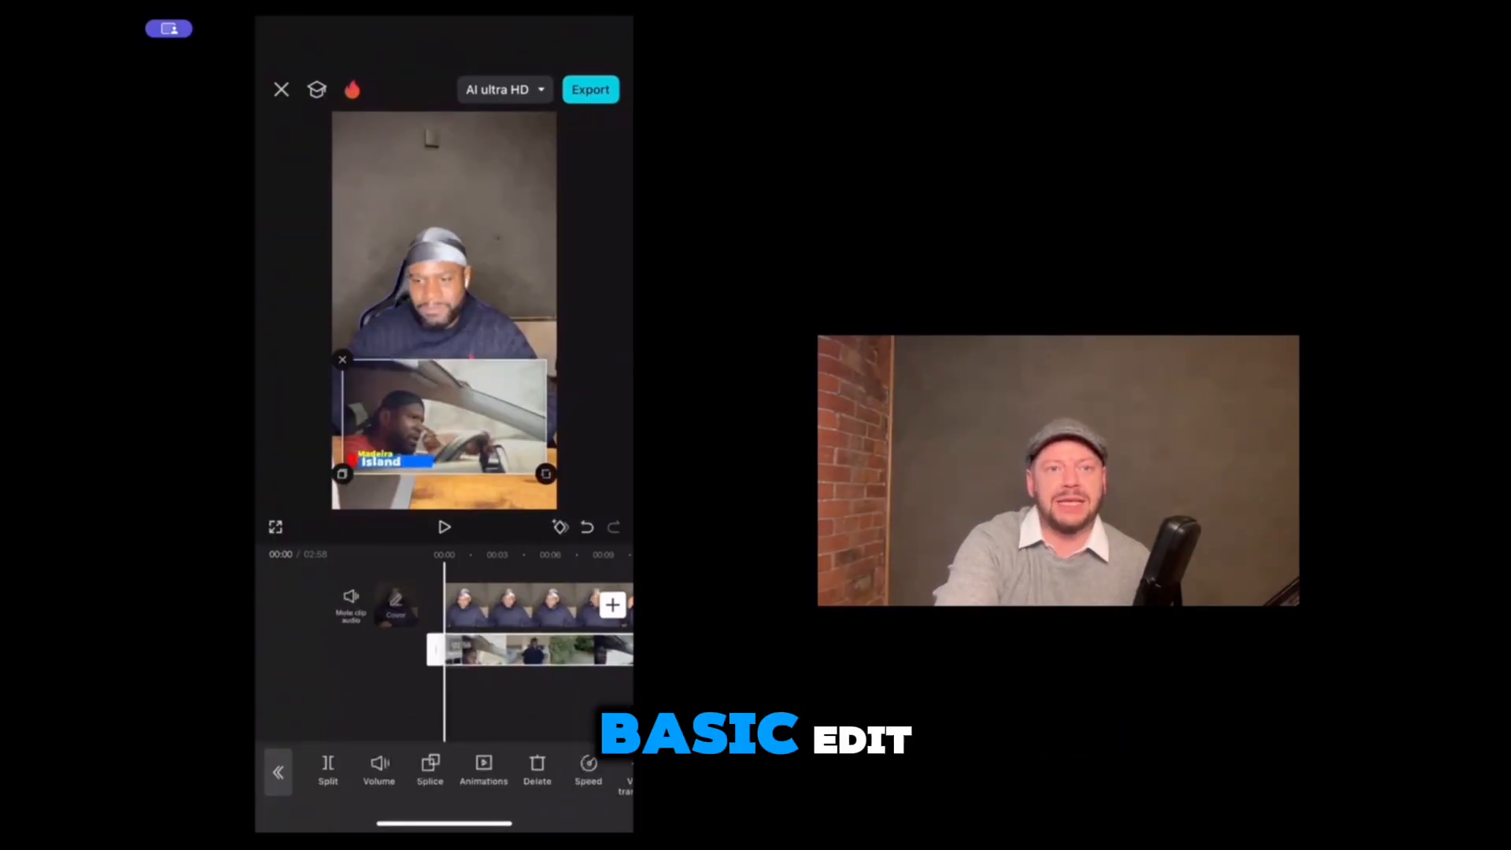
pyautogui.moveTo(566, 768); pyautogui.dragTo(270, 767)
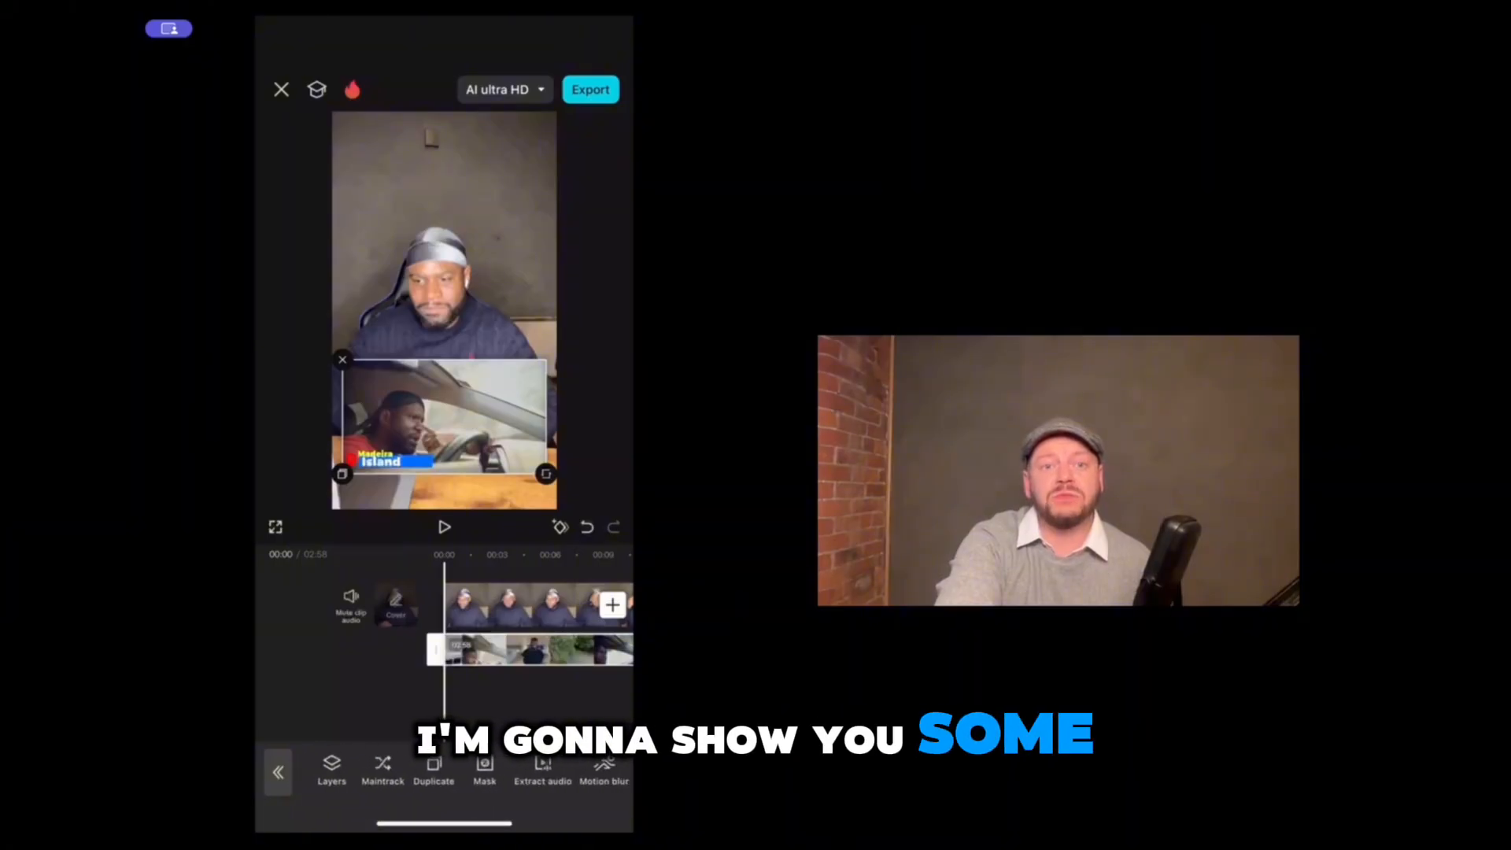
pyautogui.click(523, 772)
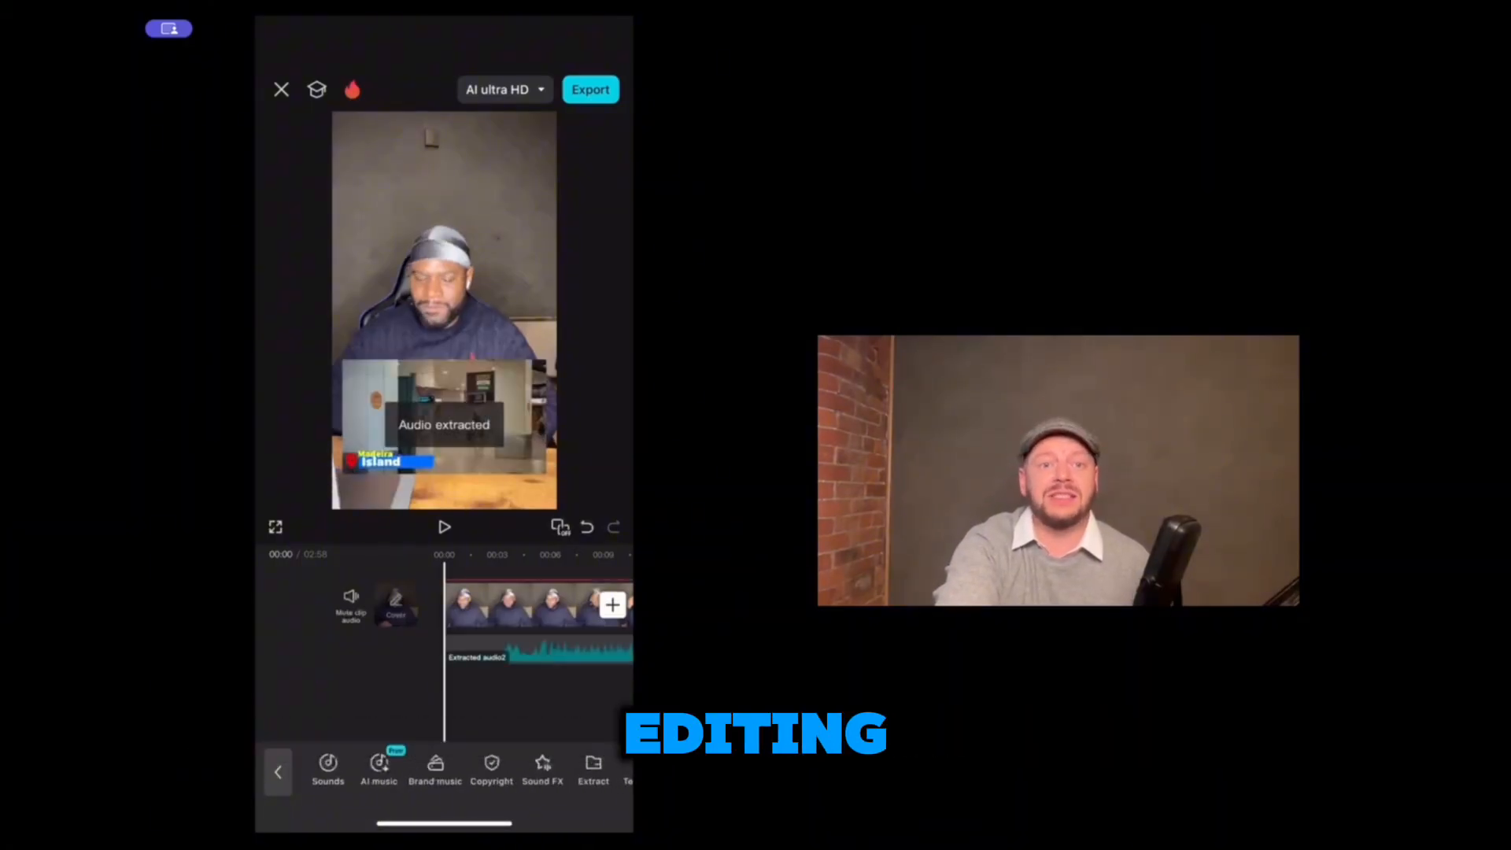
pyautogui.moveTo(461, 664)
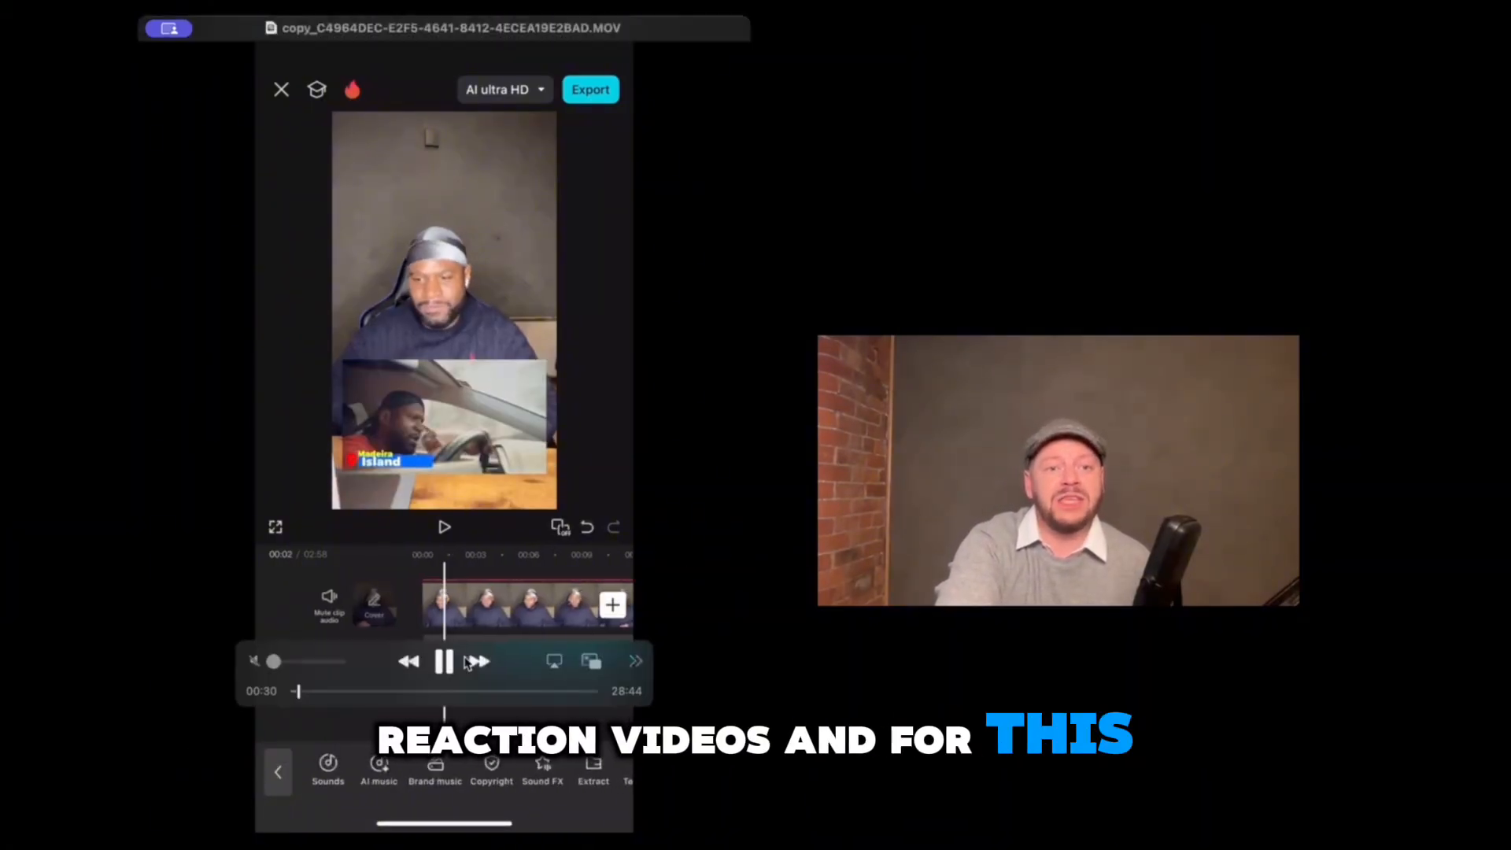
pyautogui.click(445, 663)
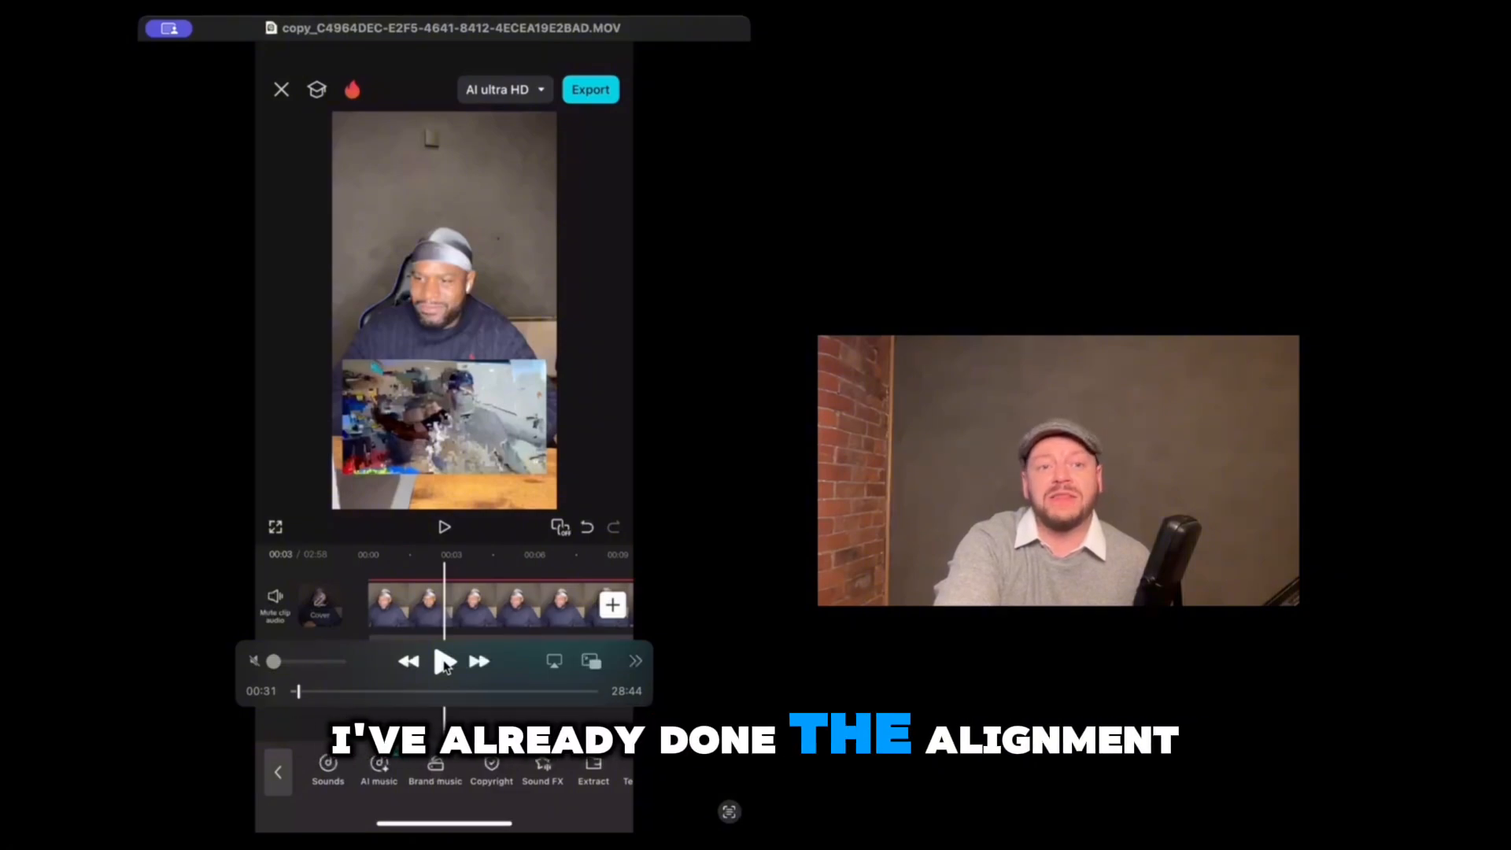
pyautogui.click(445, 664)
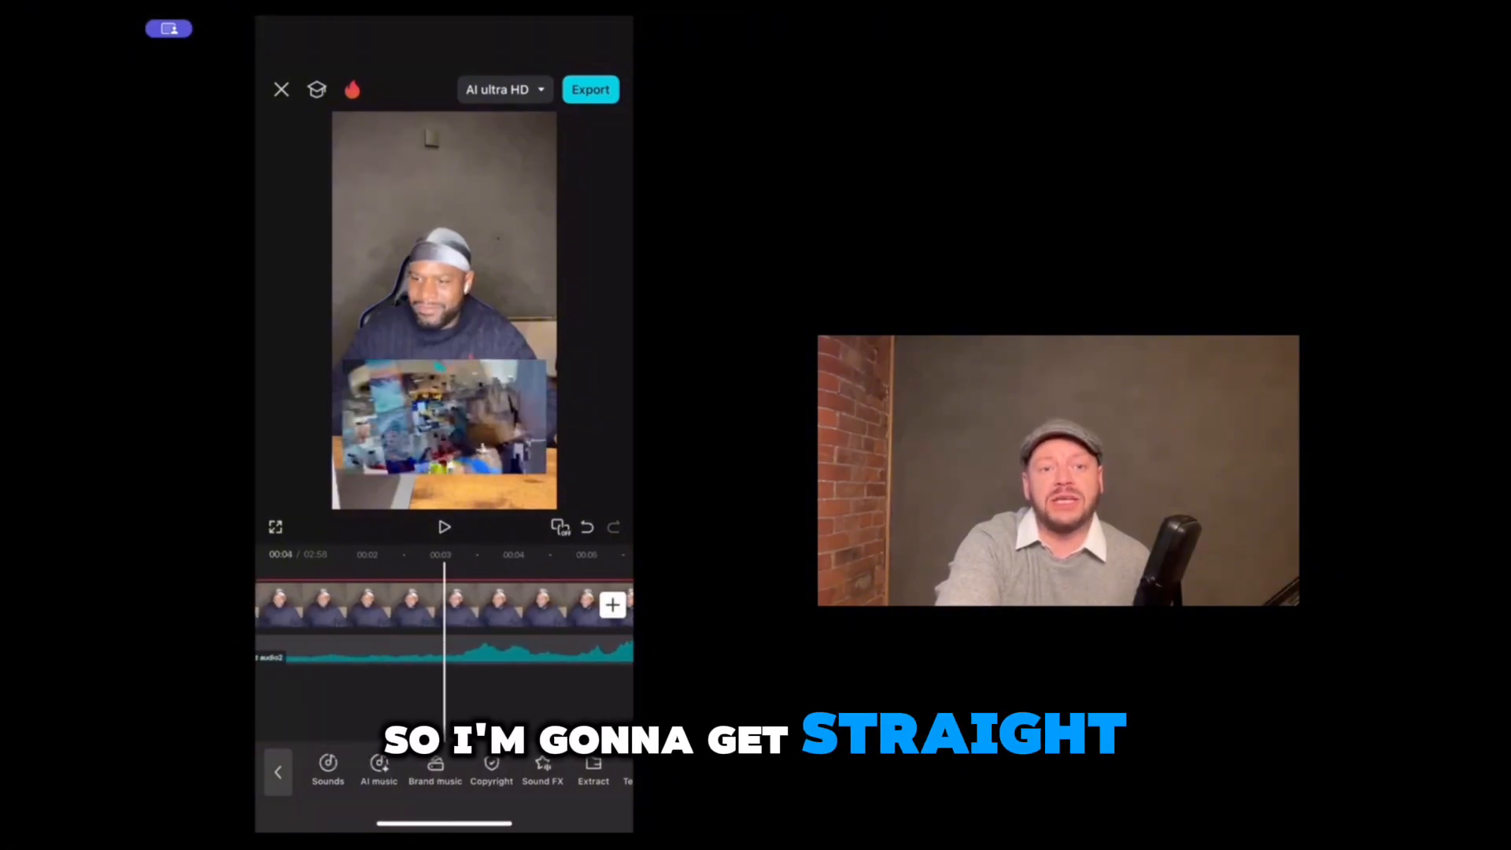